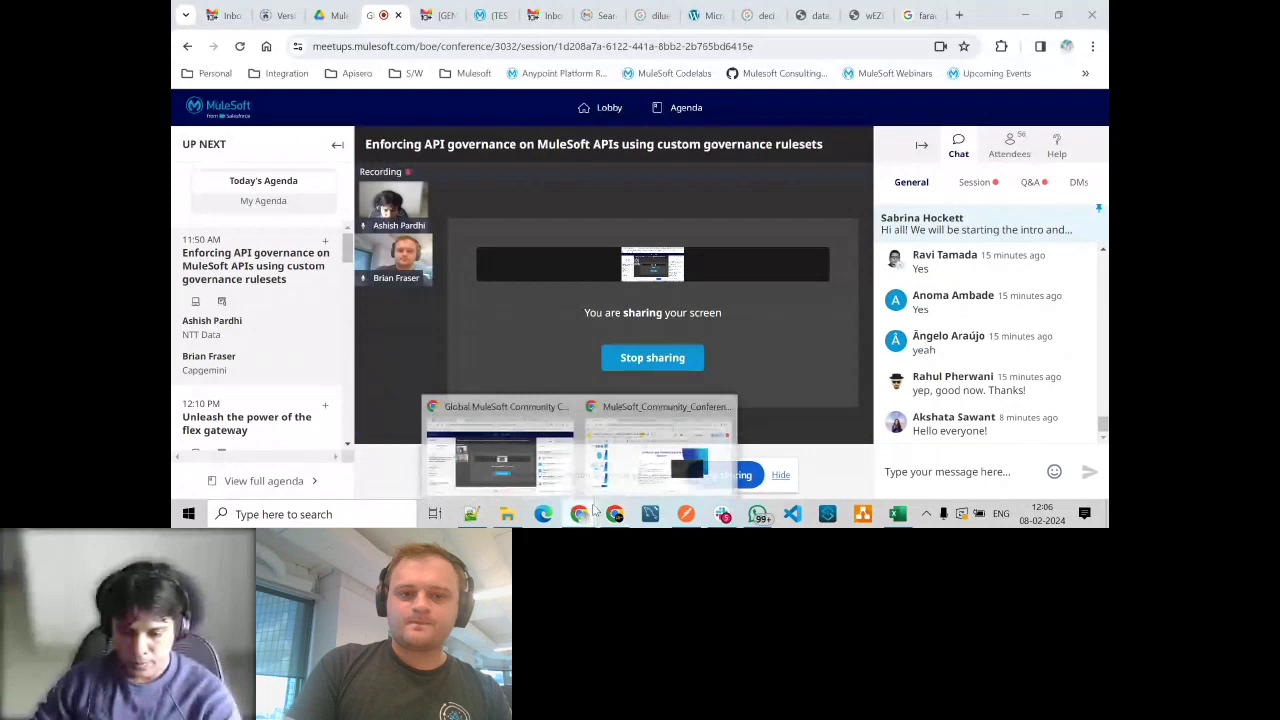
Present the Validating and Publishing Custom Rulesets slide without the screen-sharing notice, advance to the Demo slide, and leave the slideshow
left_click(660, 445)
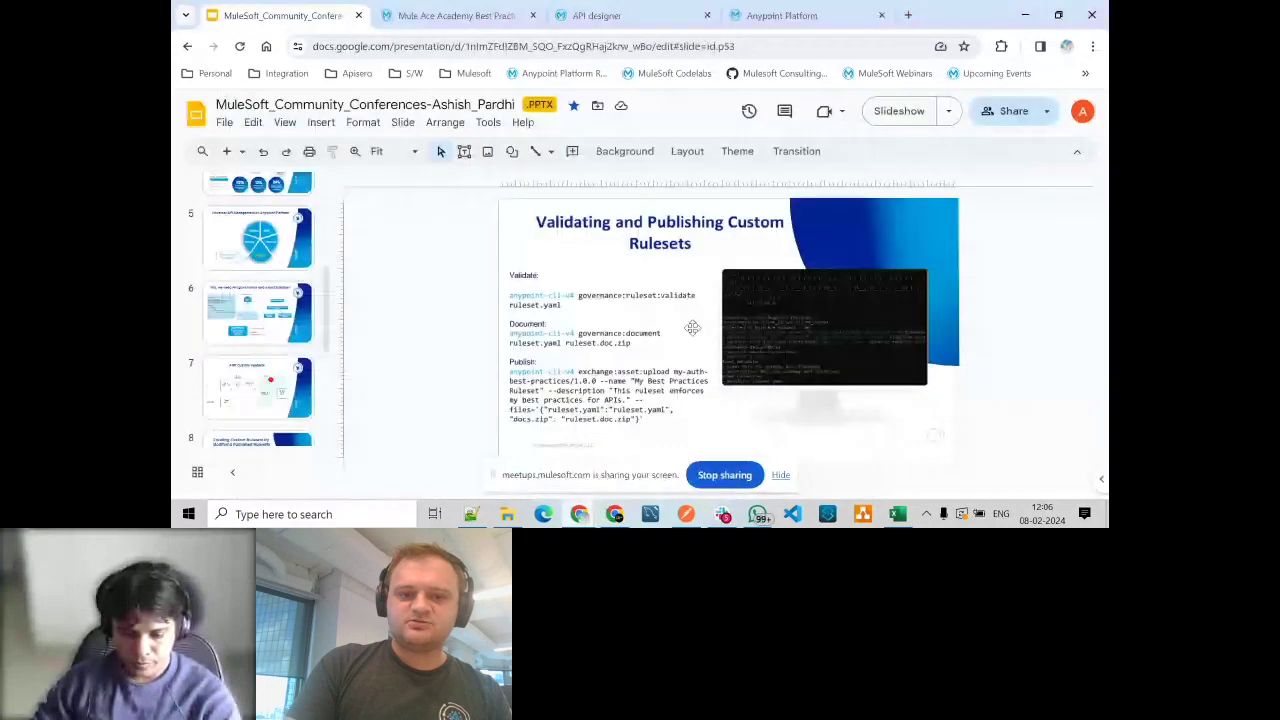
key("ctrl+F5")
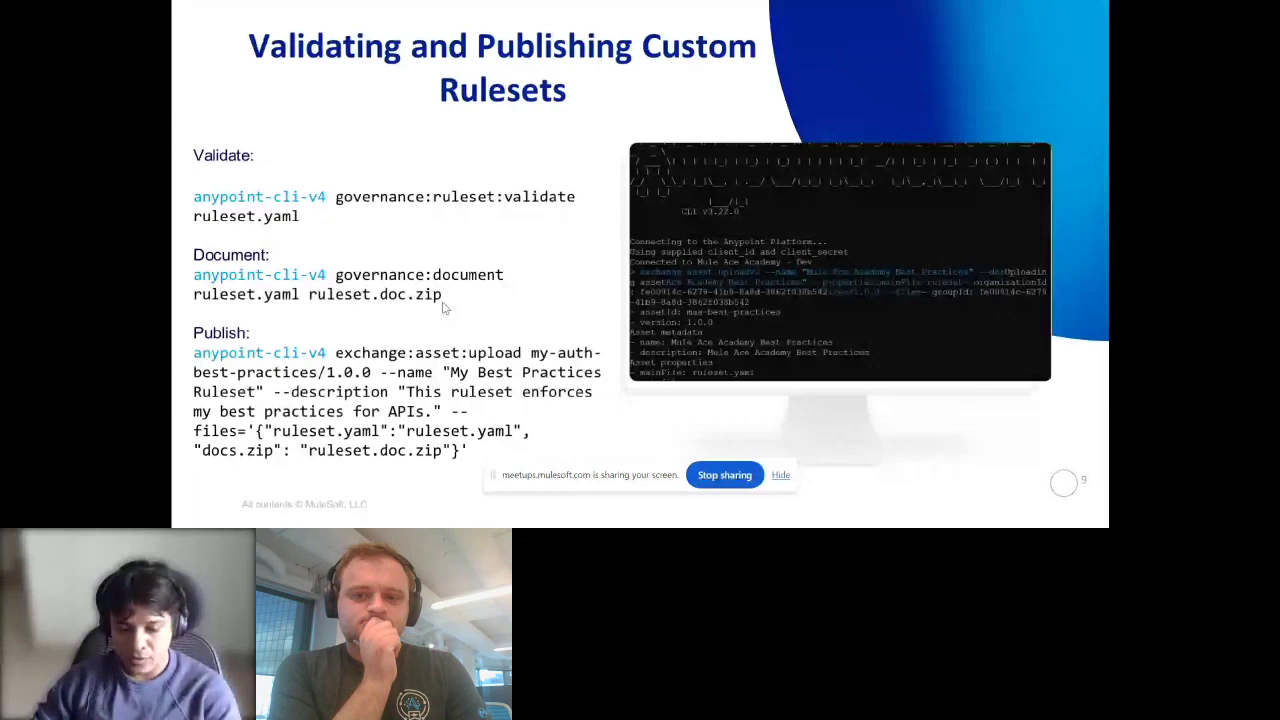
left_click(782, 480)
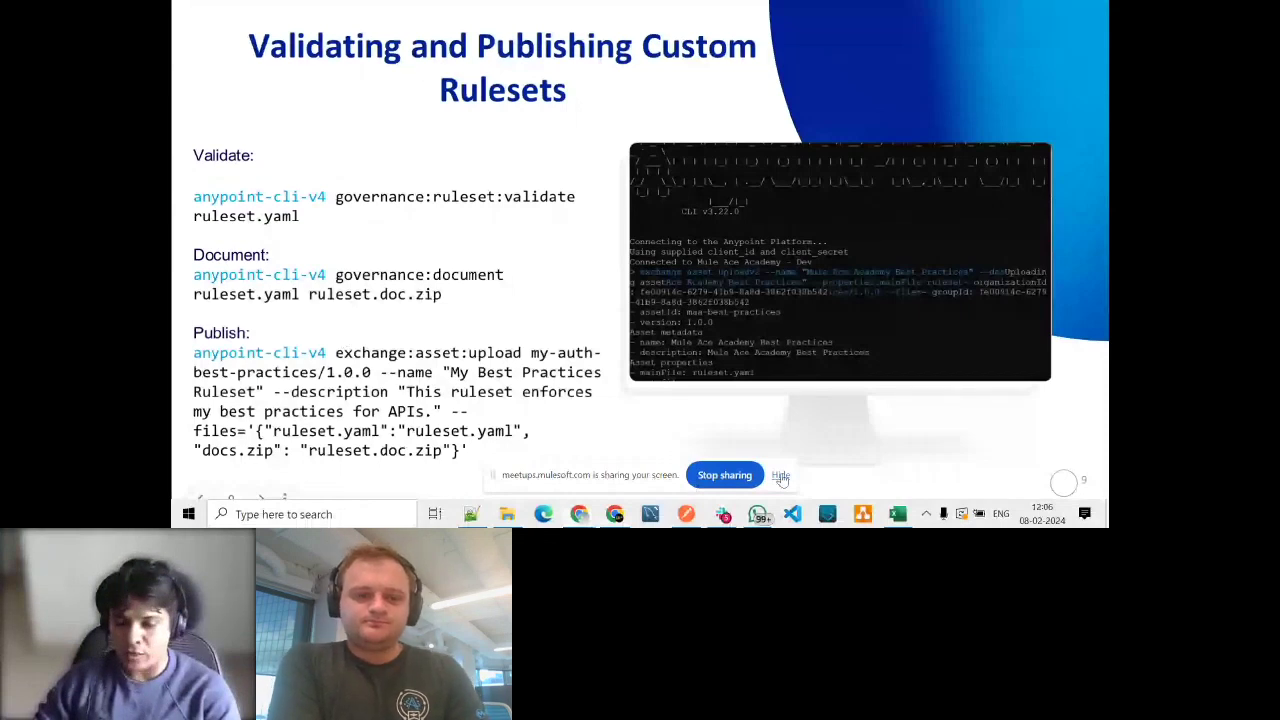
left_click(781, 477)
left_click(631, 242)
key("Escape")
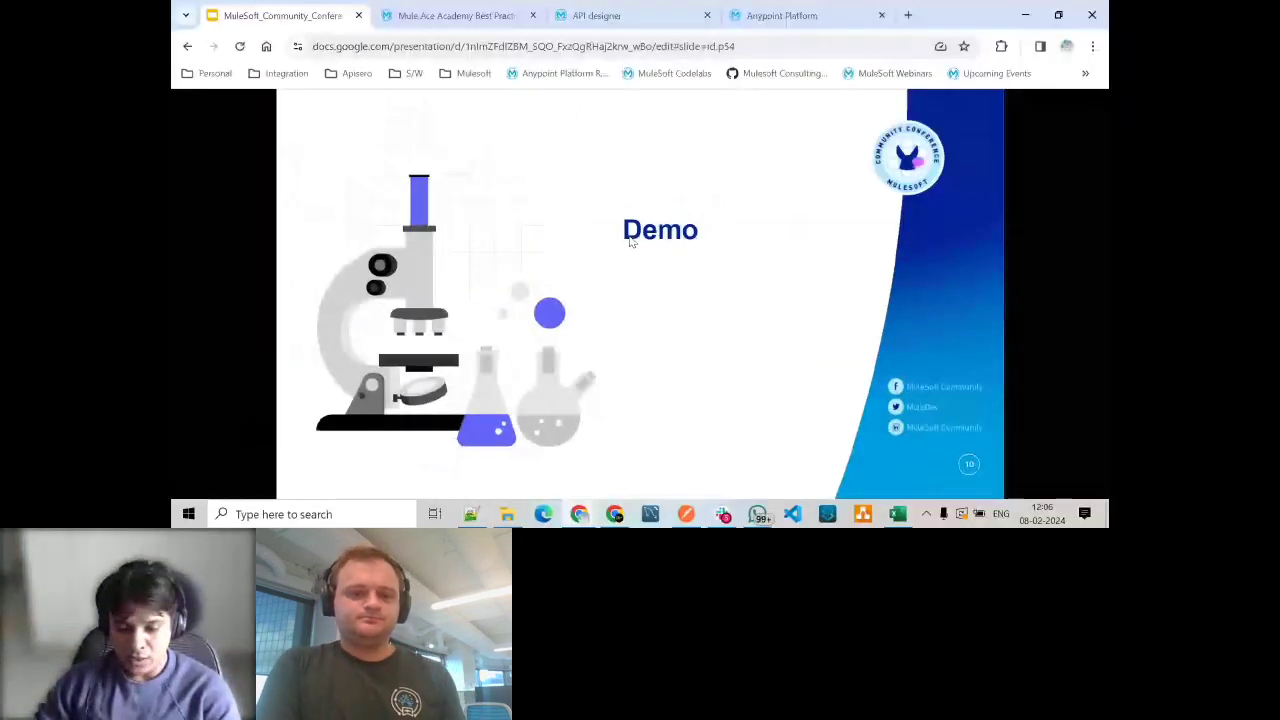
Switch from the presentation to Anypoint Platform and list the Exchange assets provided by MuleSoft
key("ctrl+Tab")
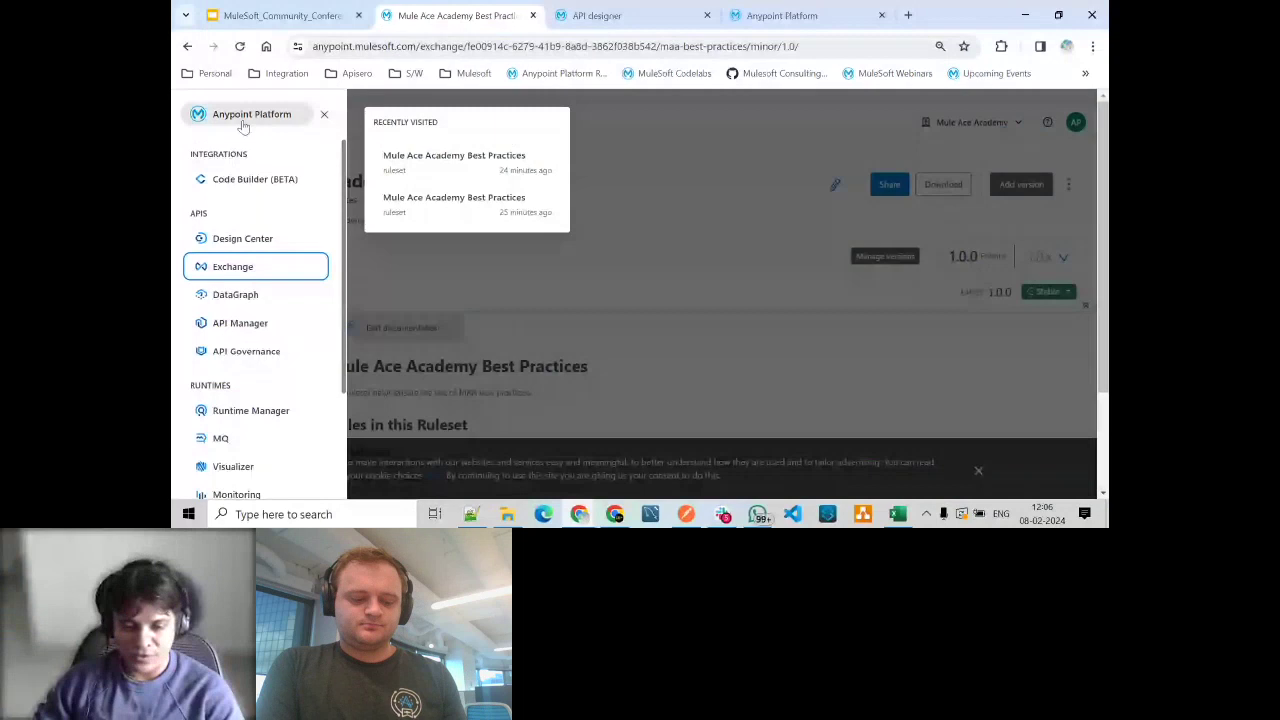
left_click(240, 266)
left_click(592, 277)
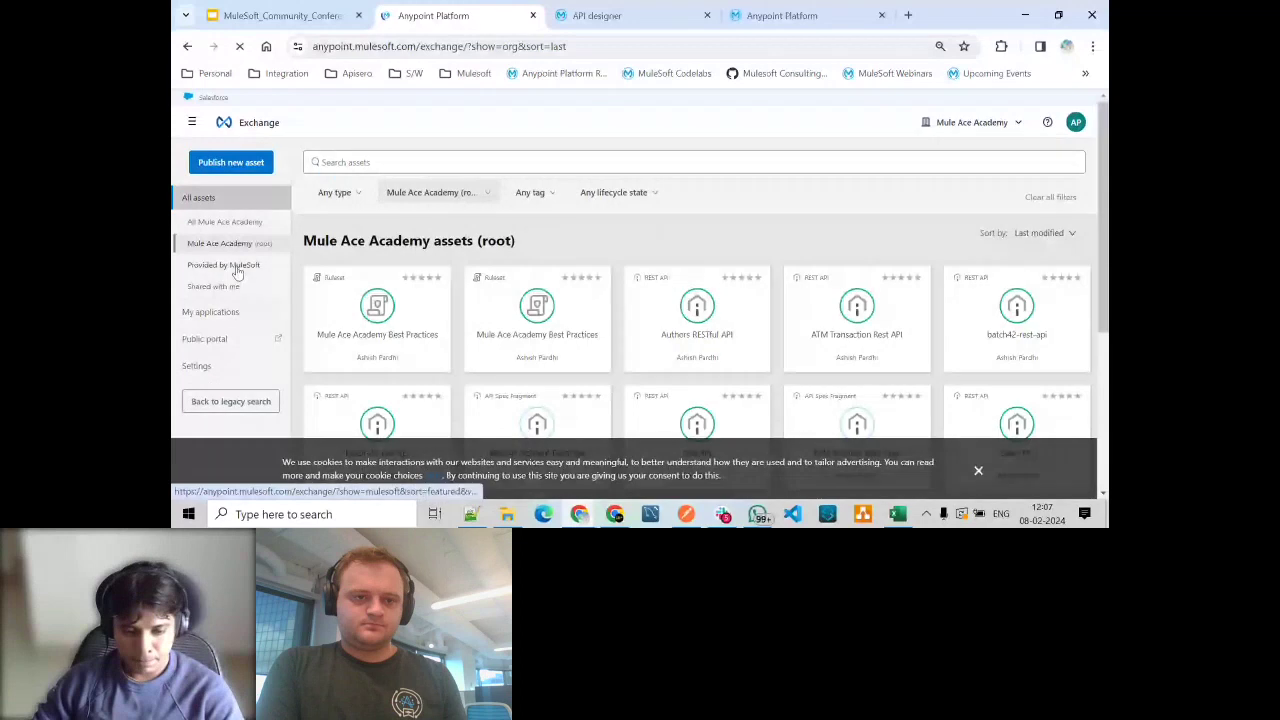
left_click(236, 267)
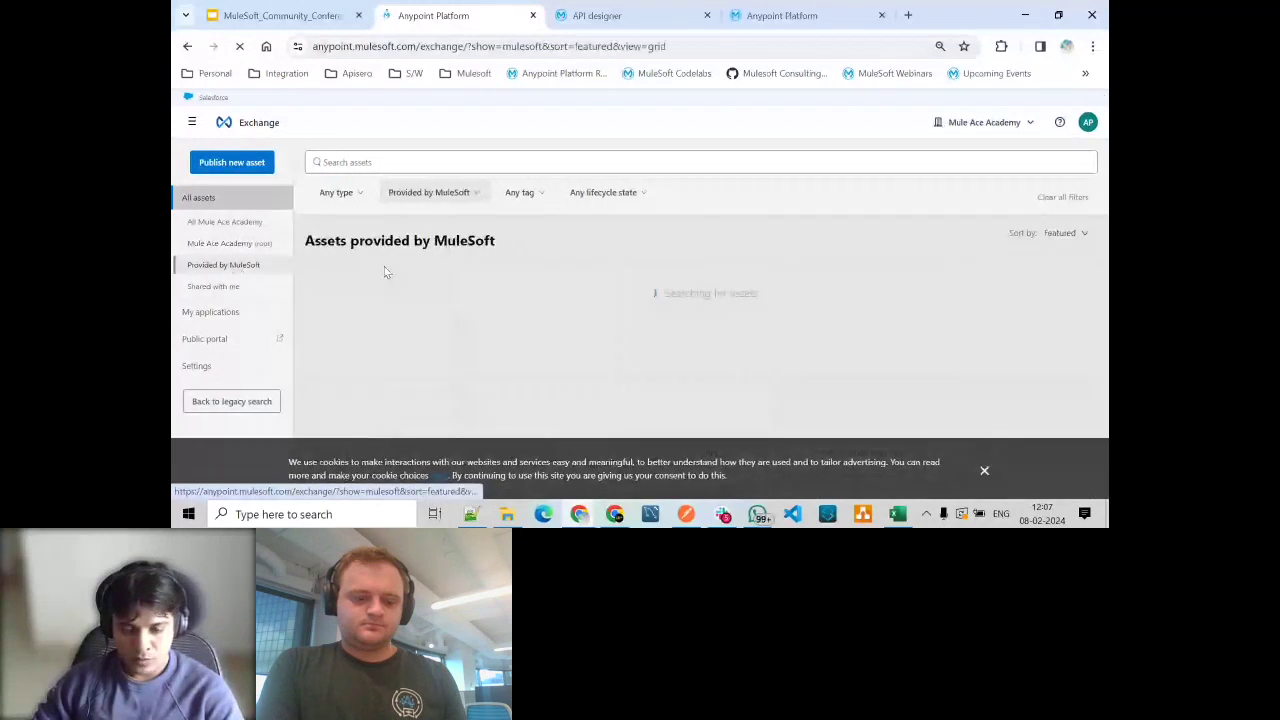
Filter the MuleSoft-provided assets to the Rulesets type and look through the matching rulesets
left_click(336, 192)
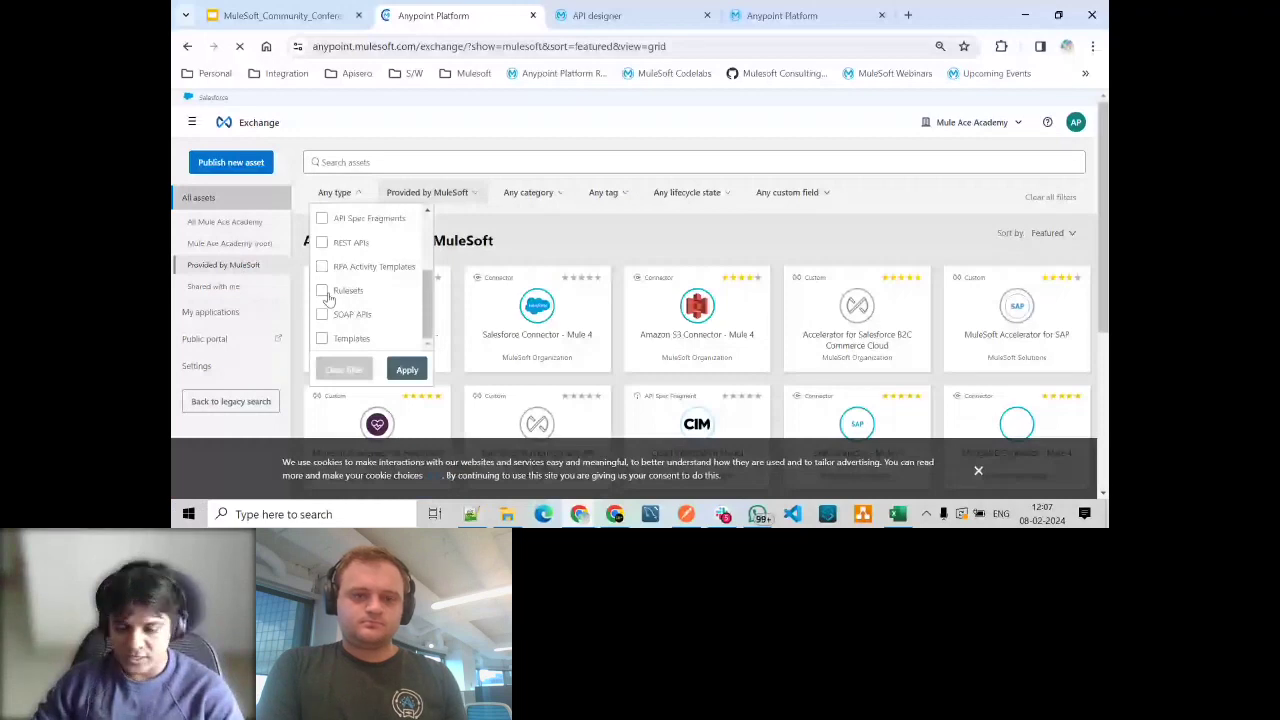
left_click(322, 291)
left_click(407, 370)
scroll(454, 254, "down", 3)
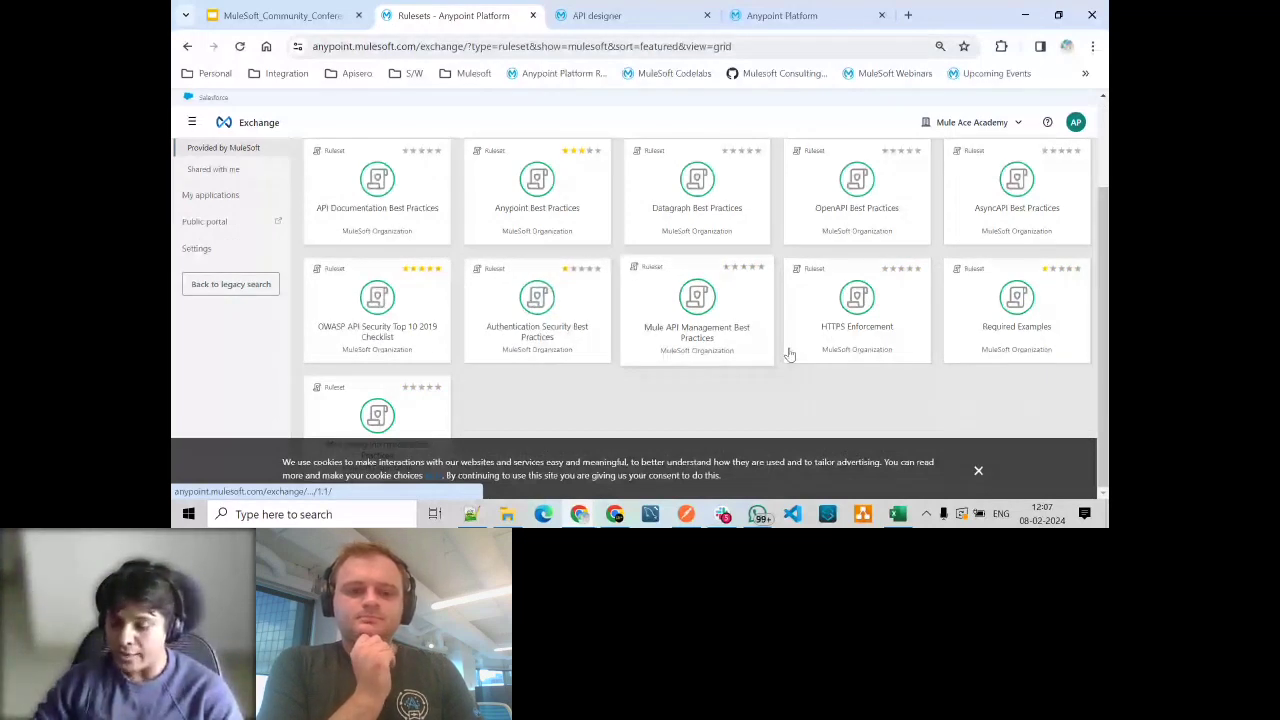
View the Required Examples ruleset's page and open its local ruleset.yaml from the required-examples-1.0.0-ruleset folder in Notepad++
left_click(1016, 310)
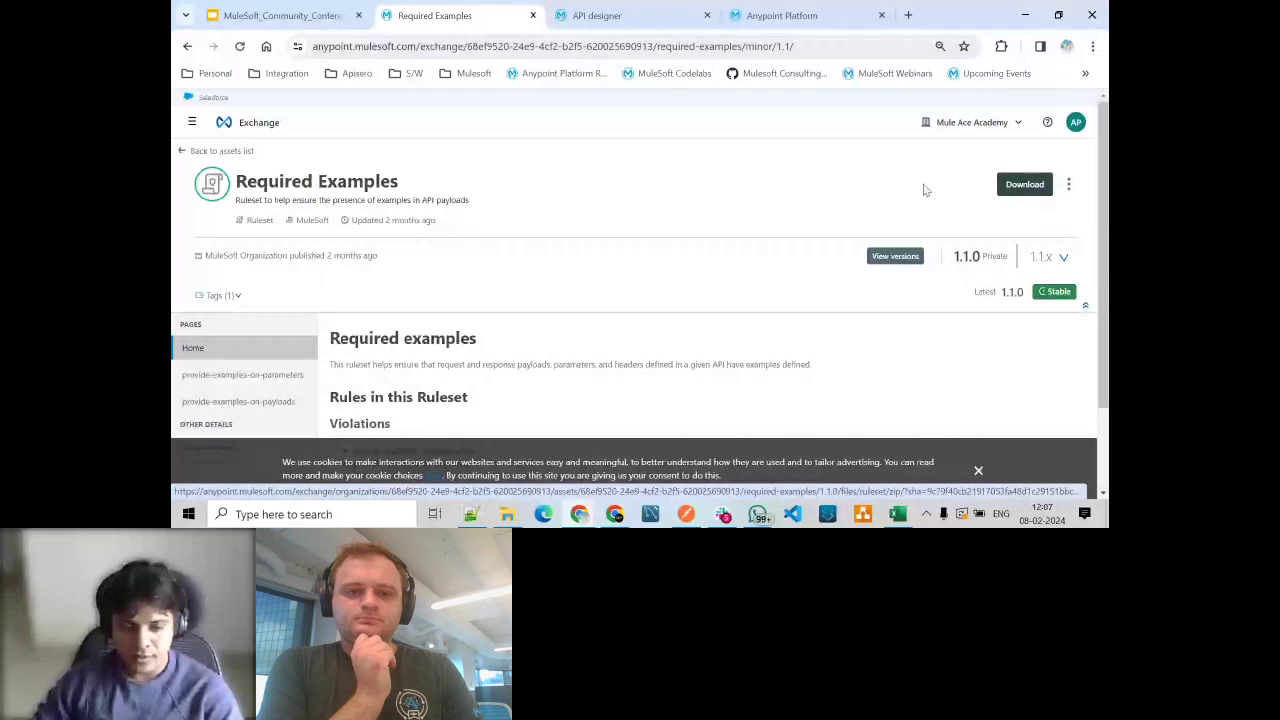
key("alt+Tab")
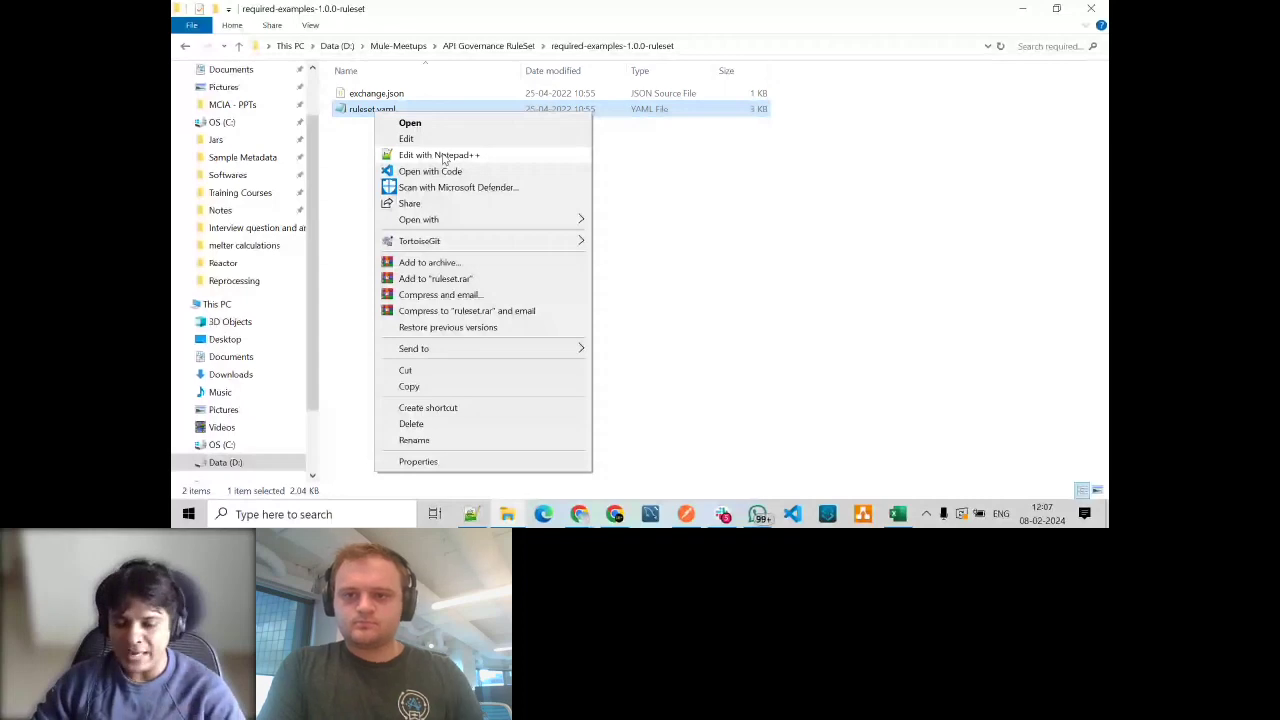
left_click(443, 156)
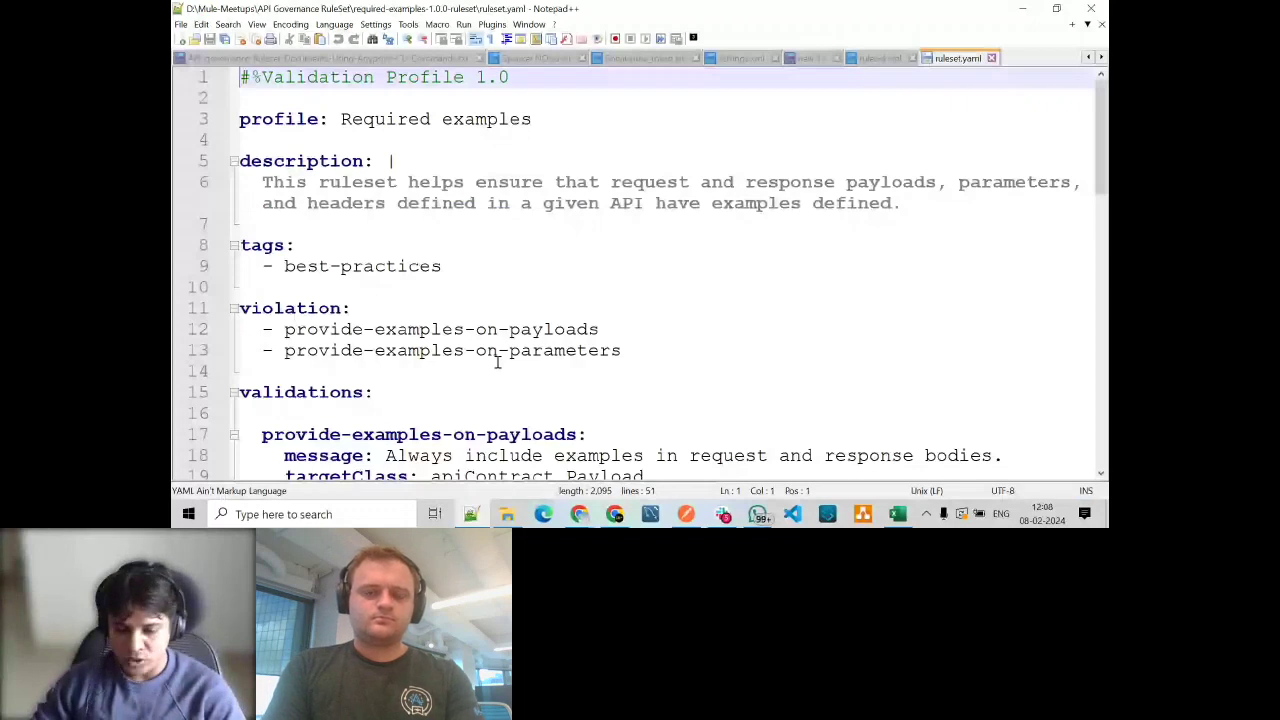
Switch to File Explorer and open ruleset.yaml from D:\MuleSoft_Conference_2024\Custom_Ruleset in Notepad++
key("alt+Tab")
left_click(337, 46)
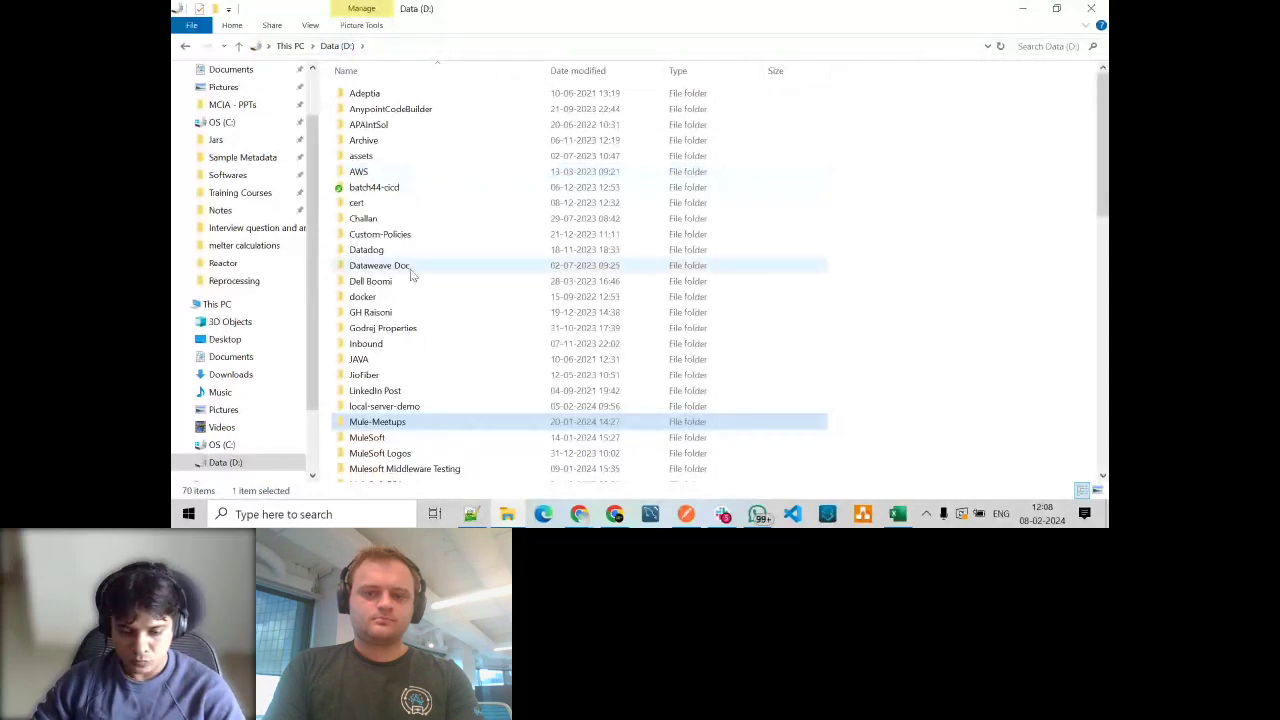
key("alt+Left")
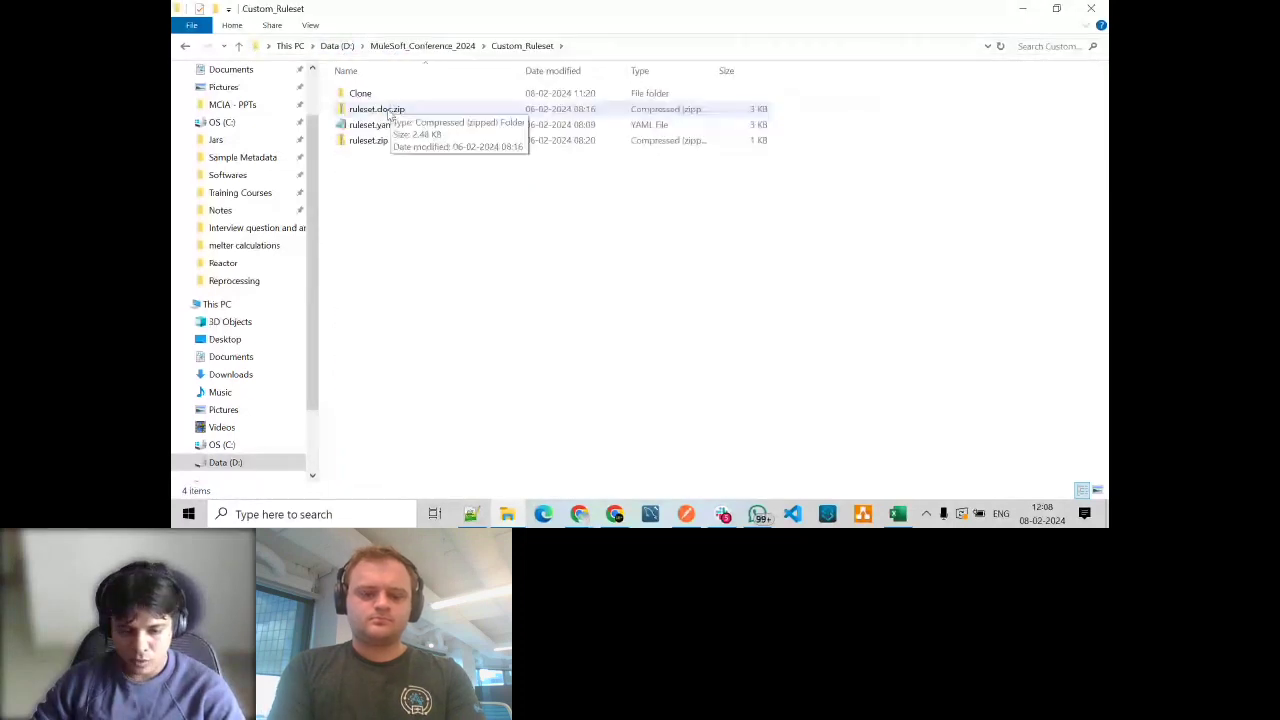
left_click(376, 124)
right_click(381, 125)
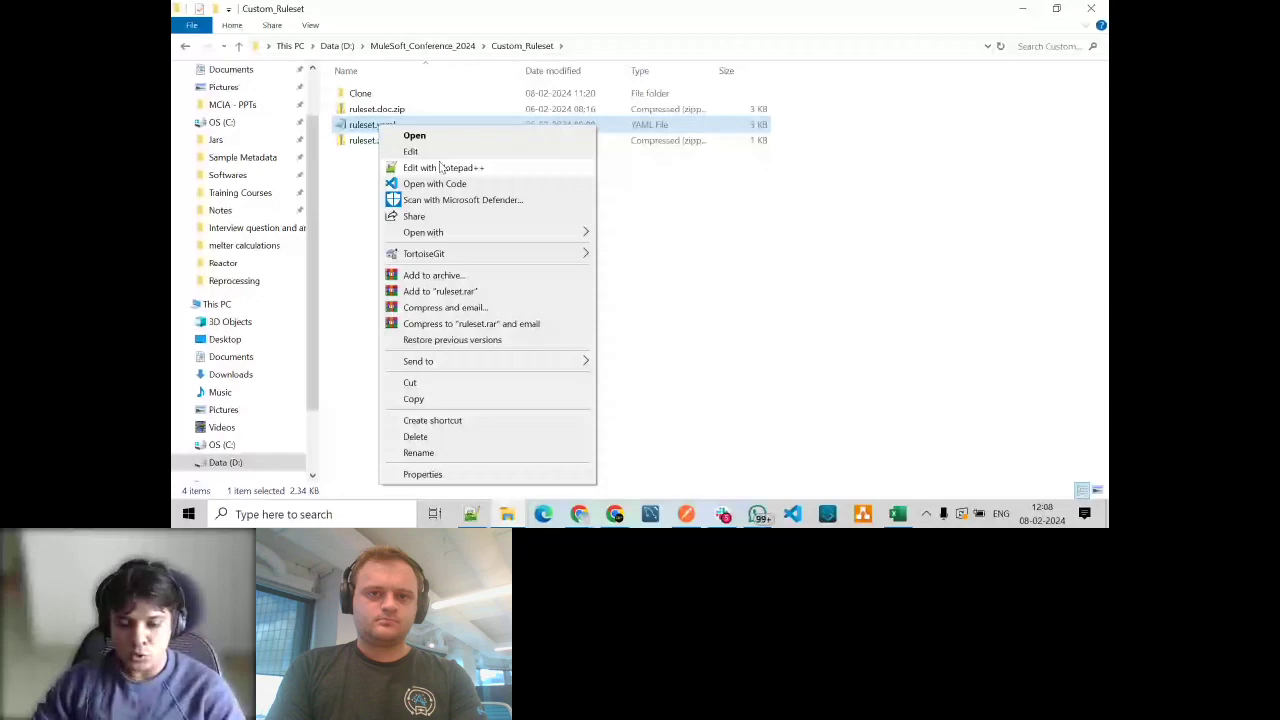
left_click(440, 167)
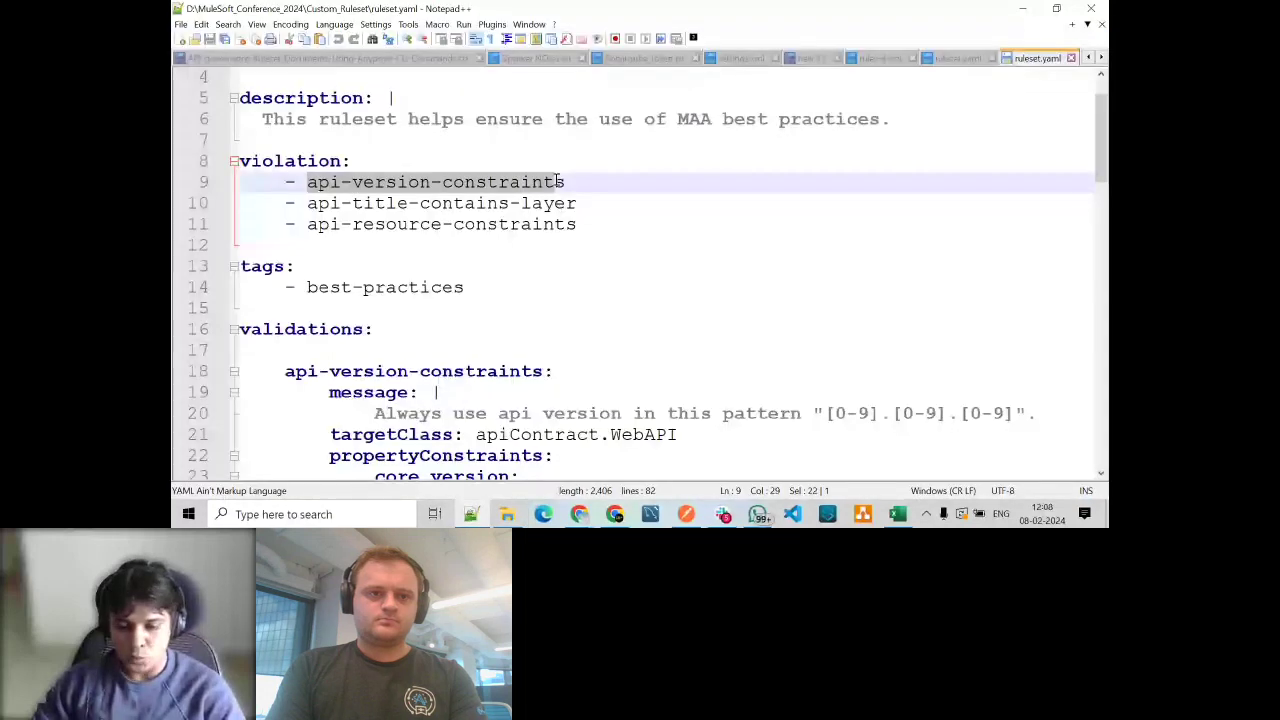
Review the custom ruleset's violation list and the api-version-constraints validation, including its pattern and target class
left_click_drag(560, 182, 566, 182)
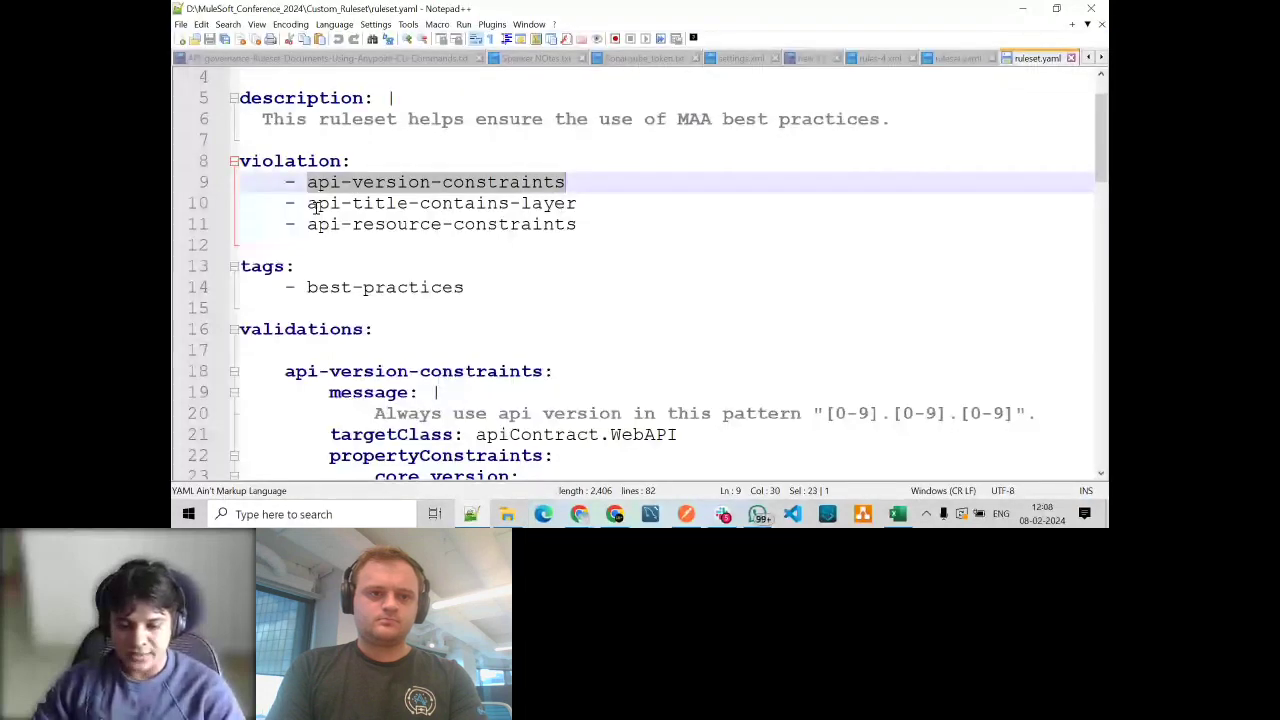
left_click_drag(307, 224, 580, 224)
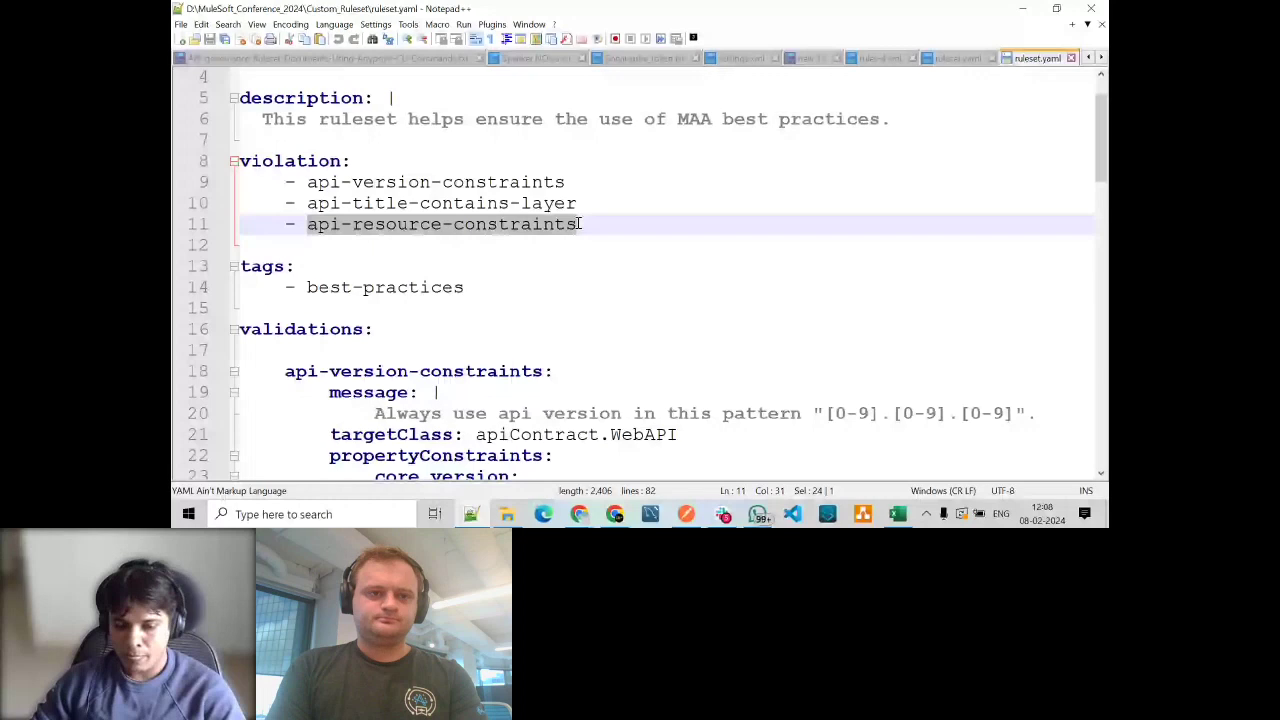
scroll(580, 224, "down", 3)
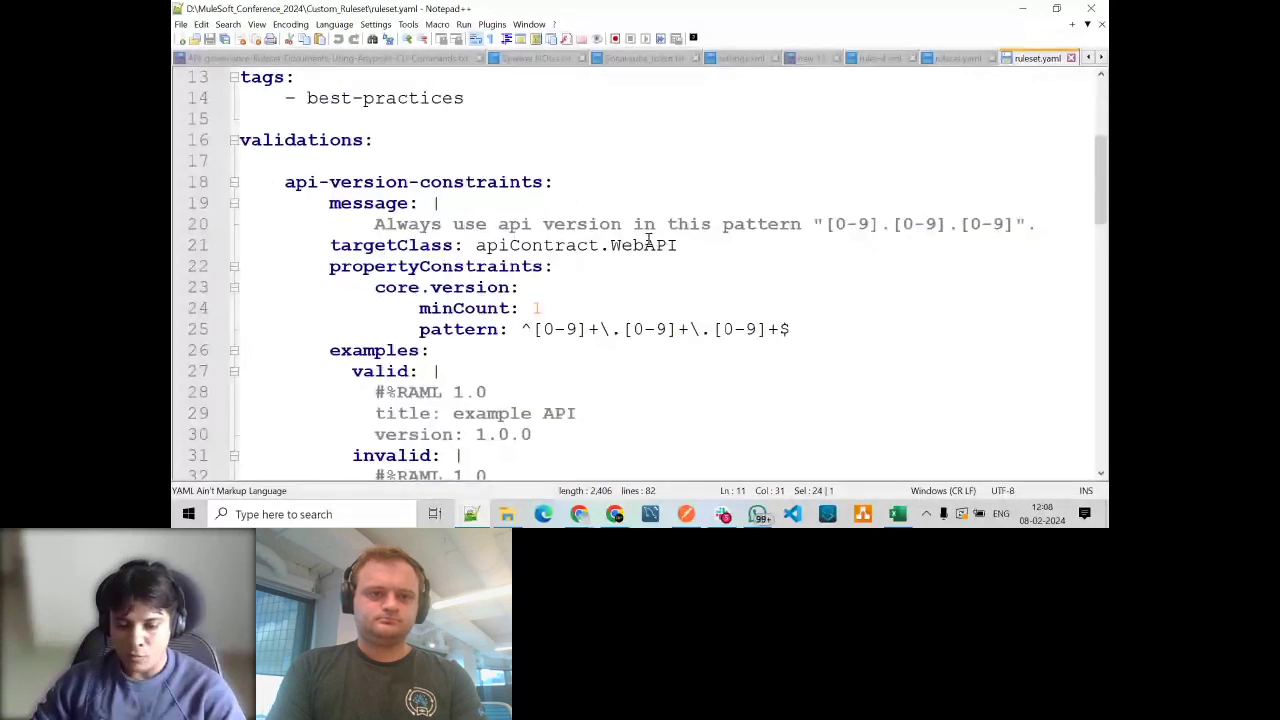
scroll(620, 240, "down", 1)
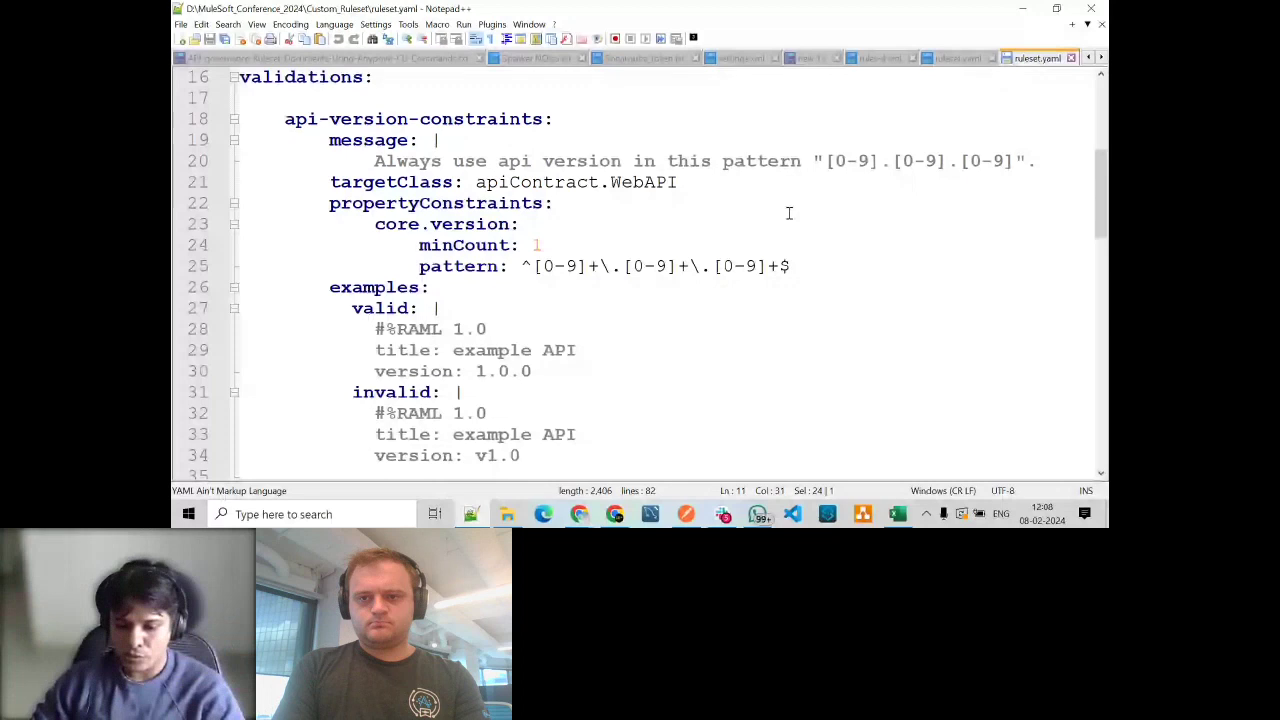
double_click(455, 266)
scroll(383, 262, "up", 1)
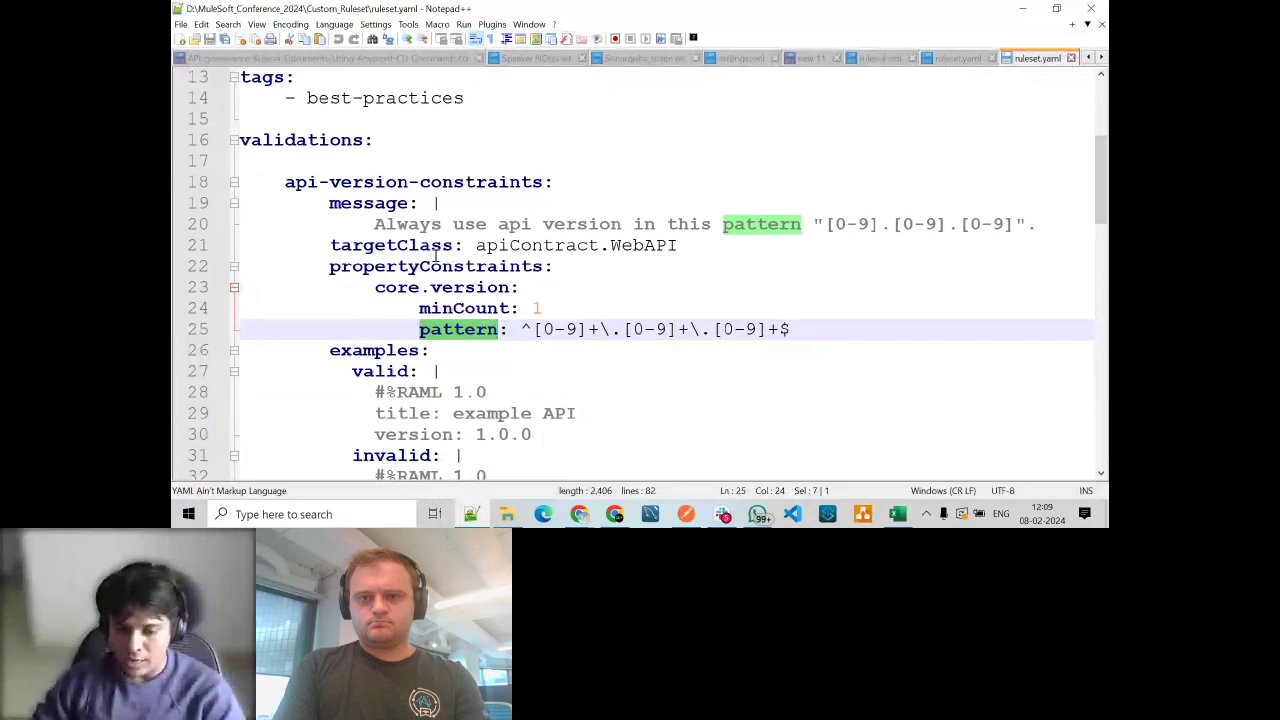
left_click_drag(476, 245, 678, 245)
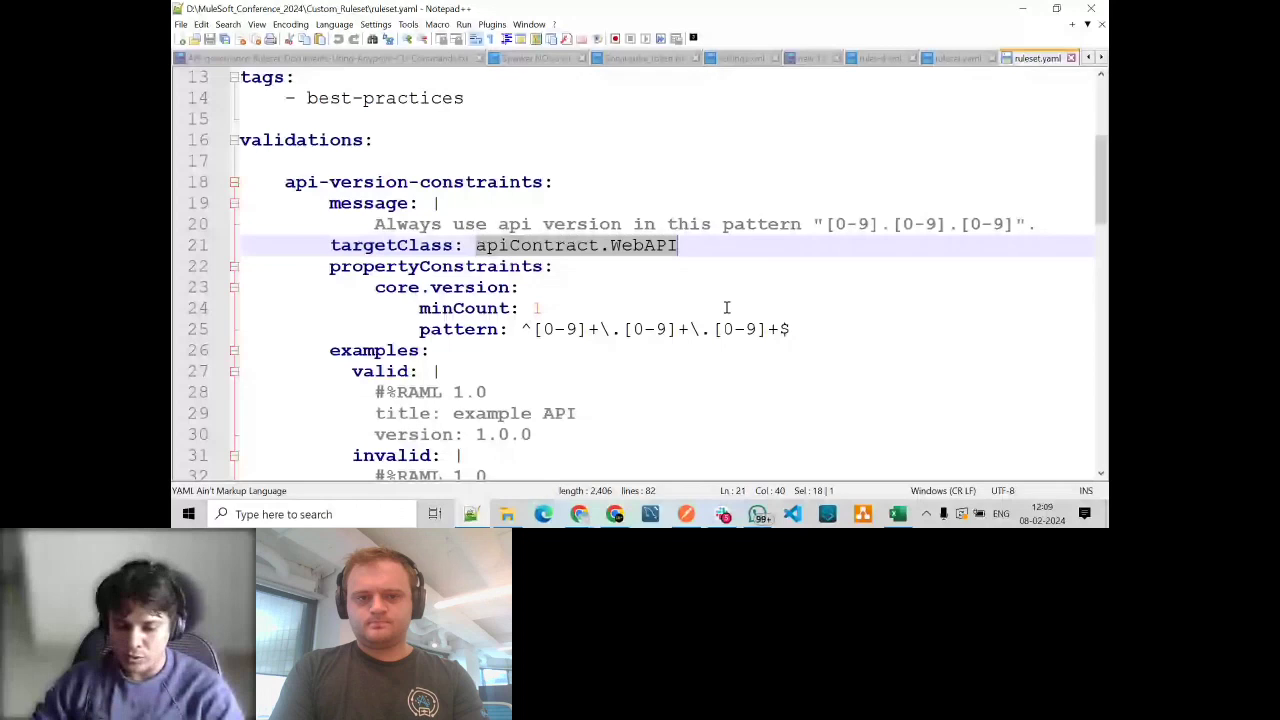
Review the API title layer validation's target class and name patterns, and the resource-name validation at the end of the file
scroll(727, 307, "down", 8)
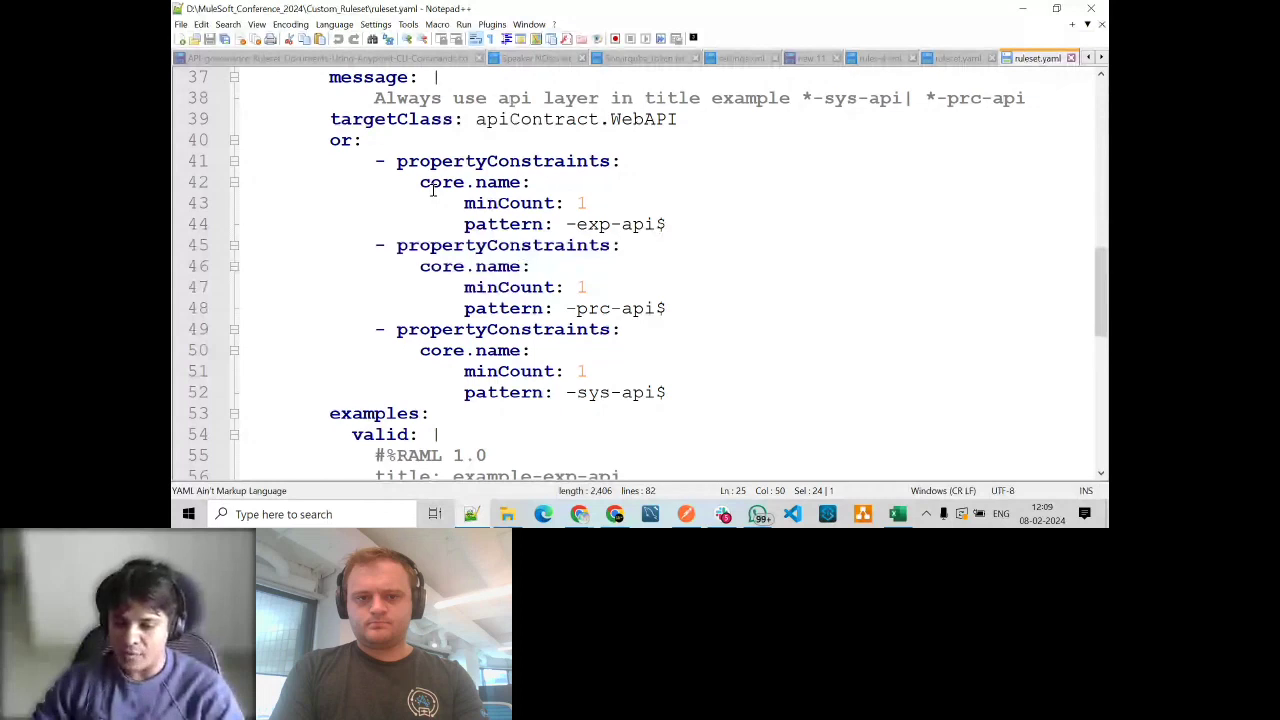
left_click_drag(476, 120, 679, 120)
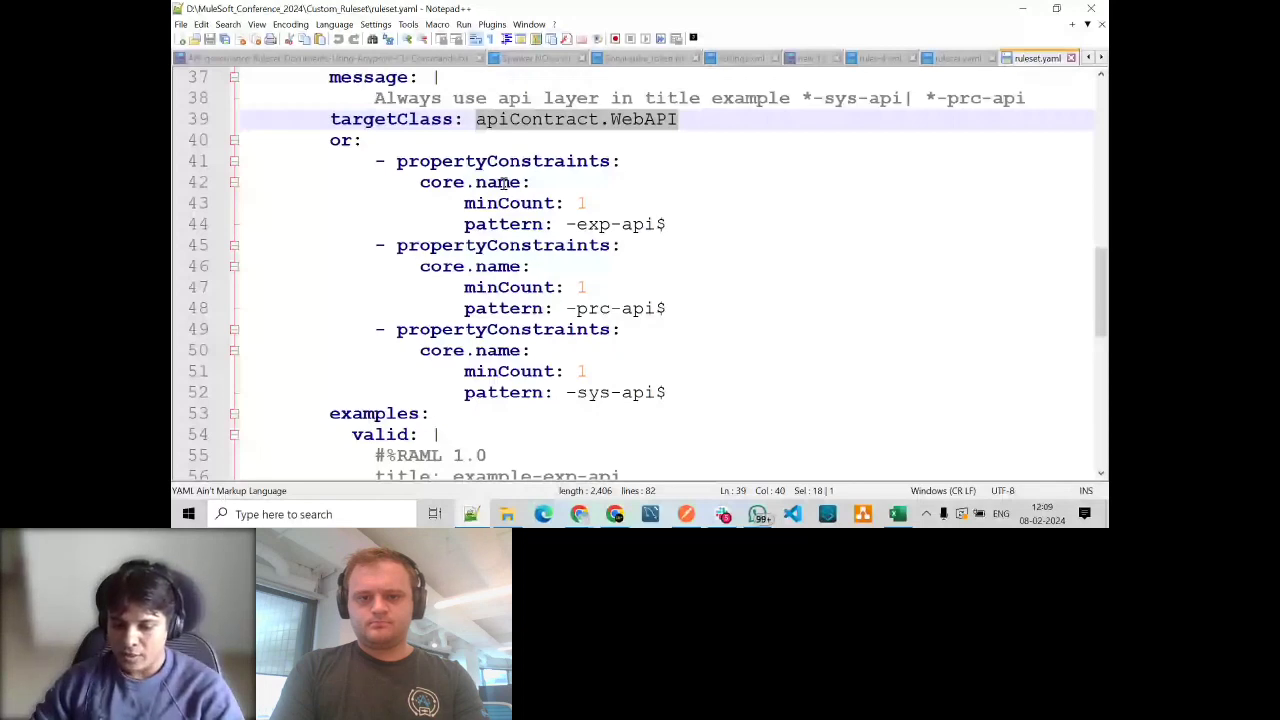
left_click_drag(566, 224, 666, 224)
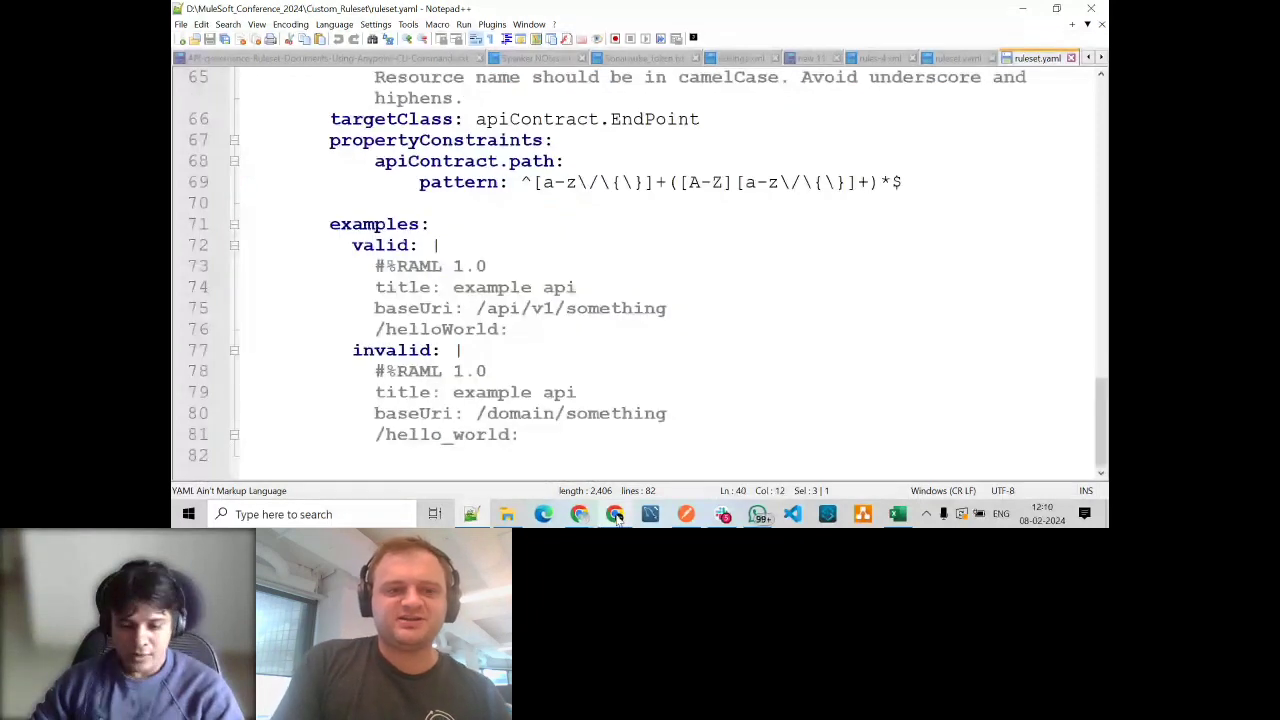
Switch to Exchange in Chrome and open the api-version-constraints page of the Mule Ace Academy Best Practices ruleset from the root organization's assets
mouse_move(614, 512)
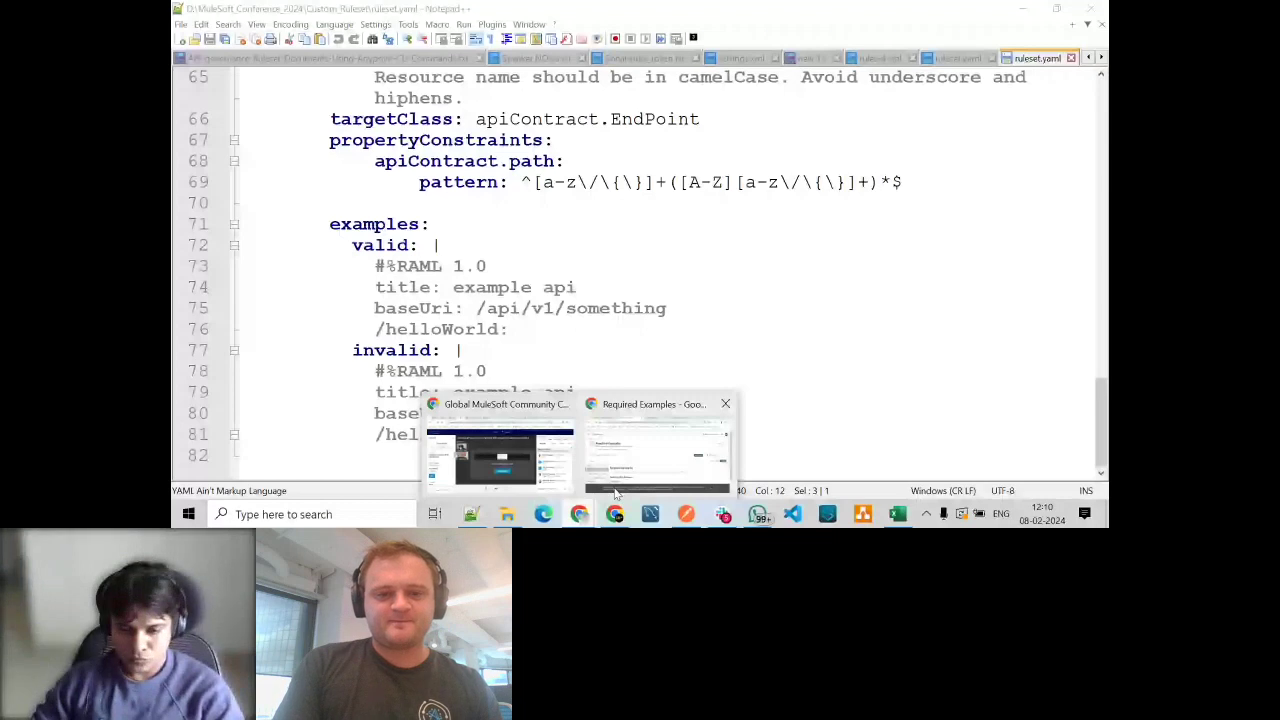
left_click(617, 493)
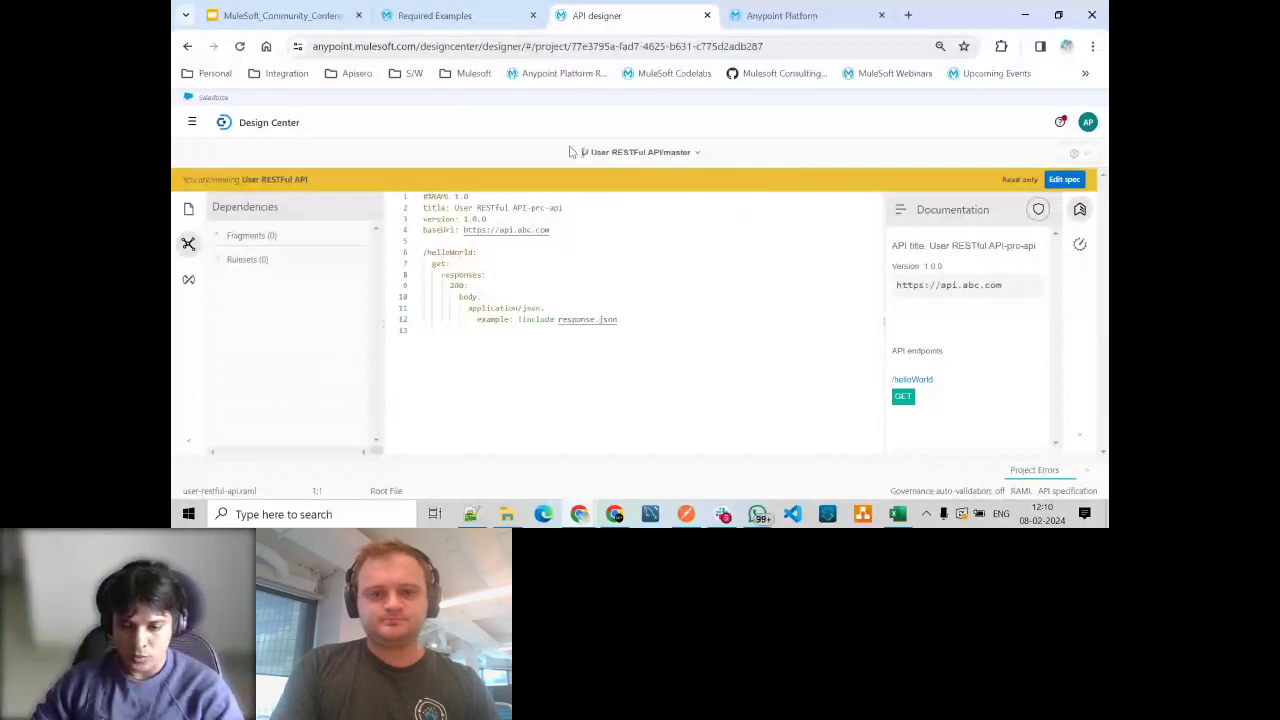
left_click(436, 16)
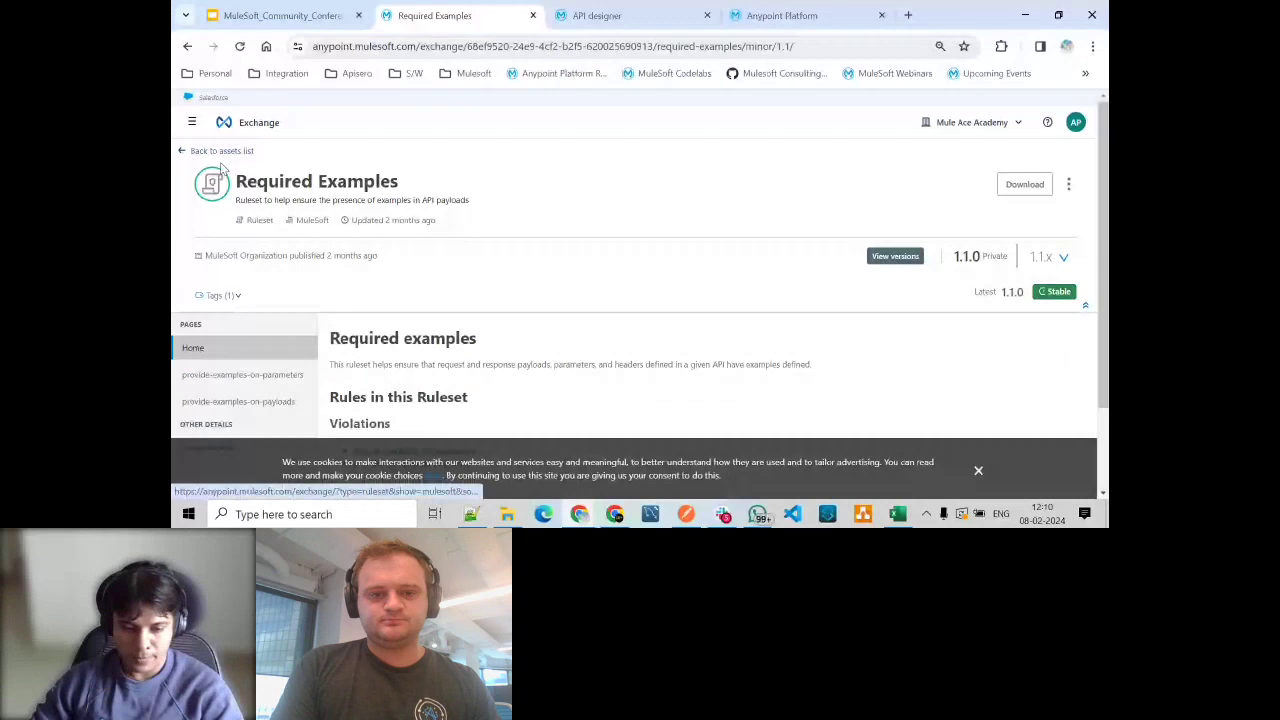
left_click(183, 152)
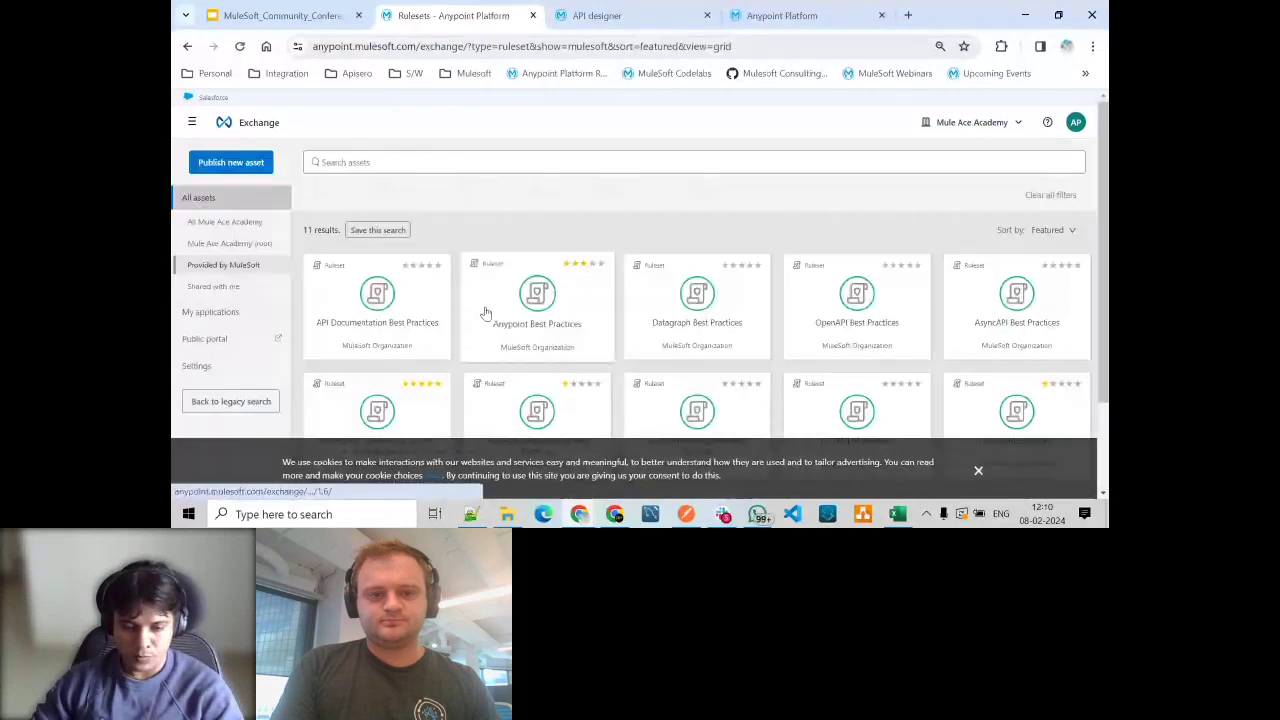
scroll(294, 281, "down", 1)
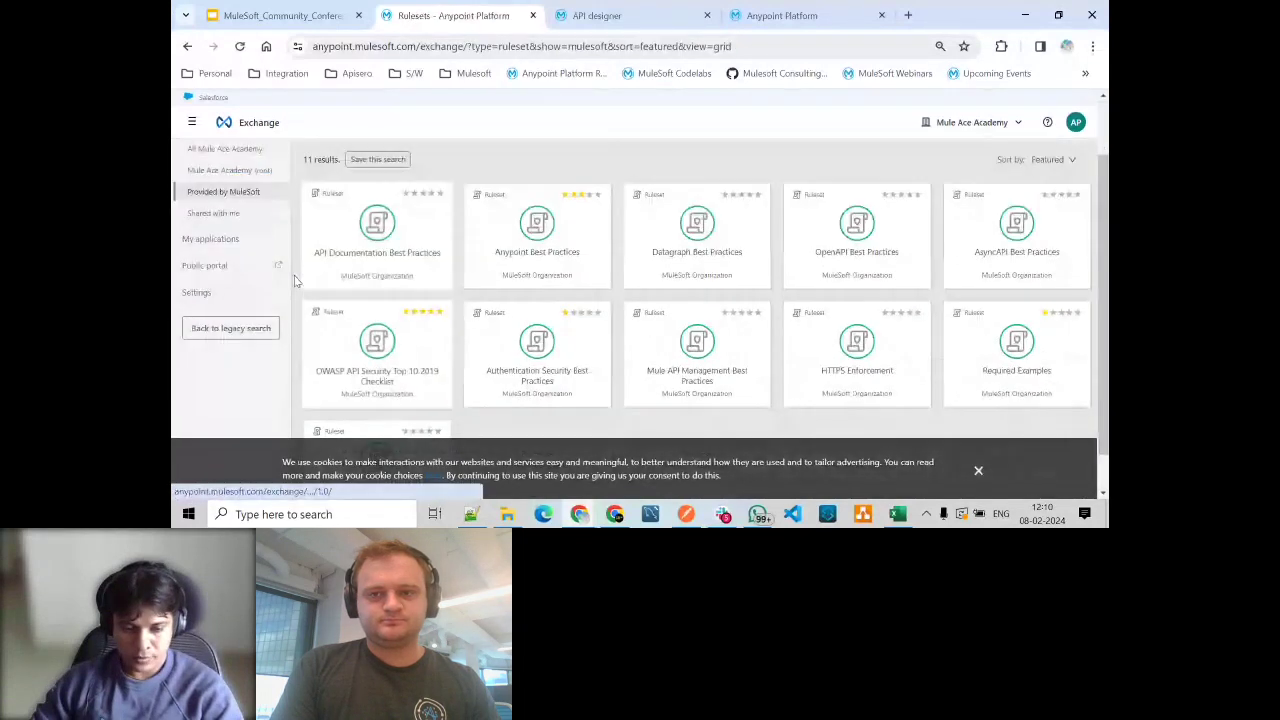
left_click(230, 170)
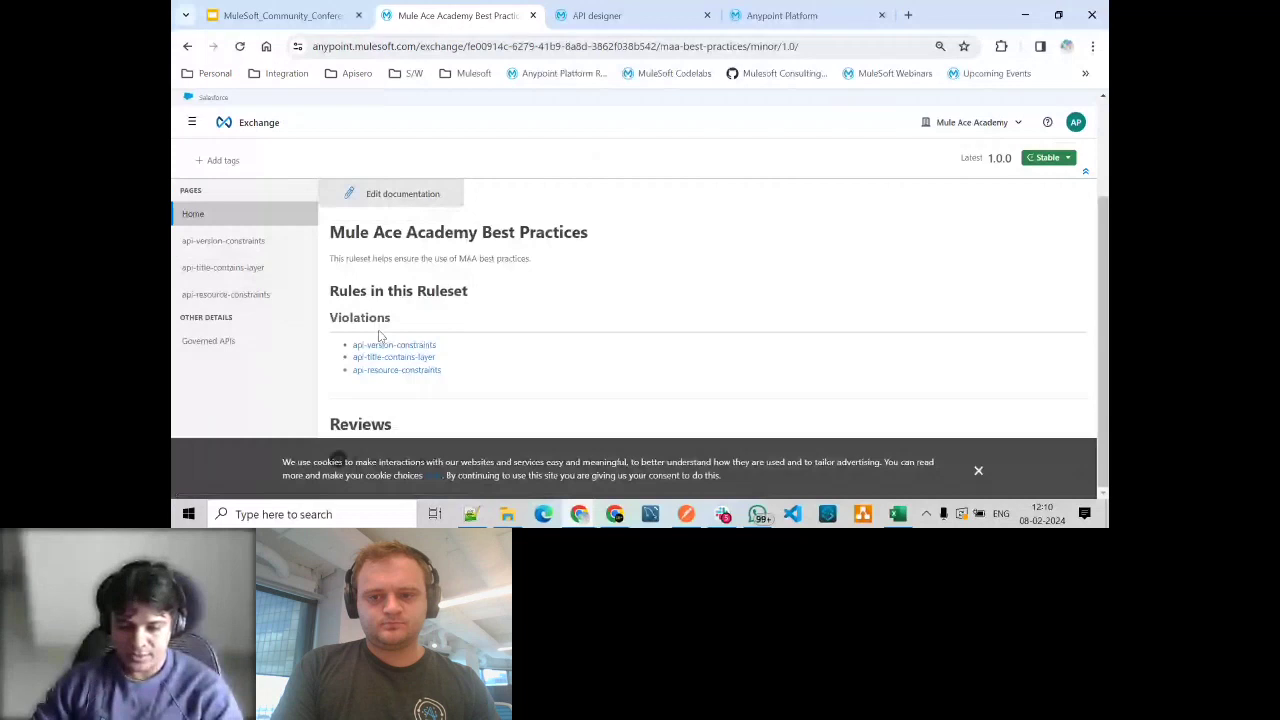
left_click(382, 344)
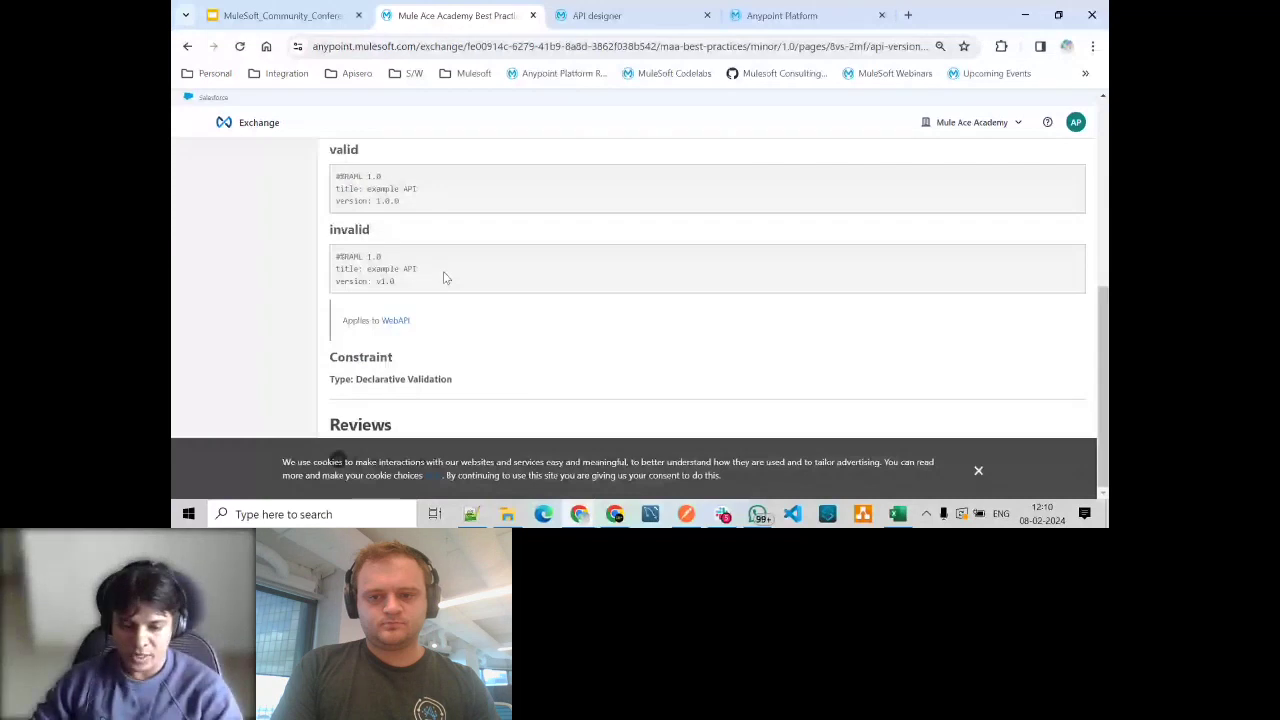
Show the User RESTful API specification in Design Center and return to the conference session's window
key("ctrl+Tab")
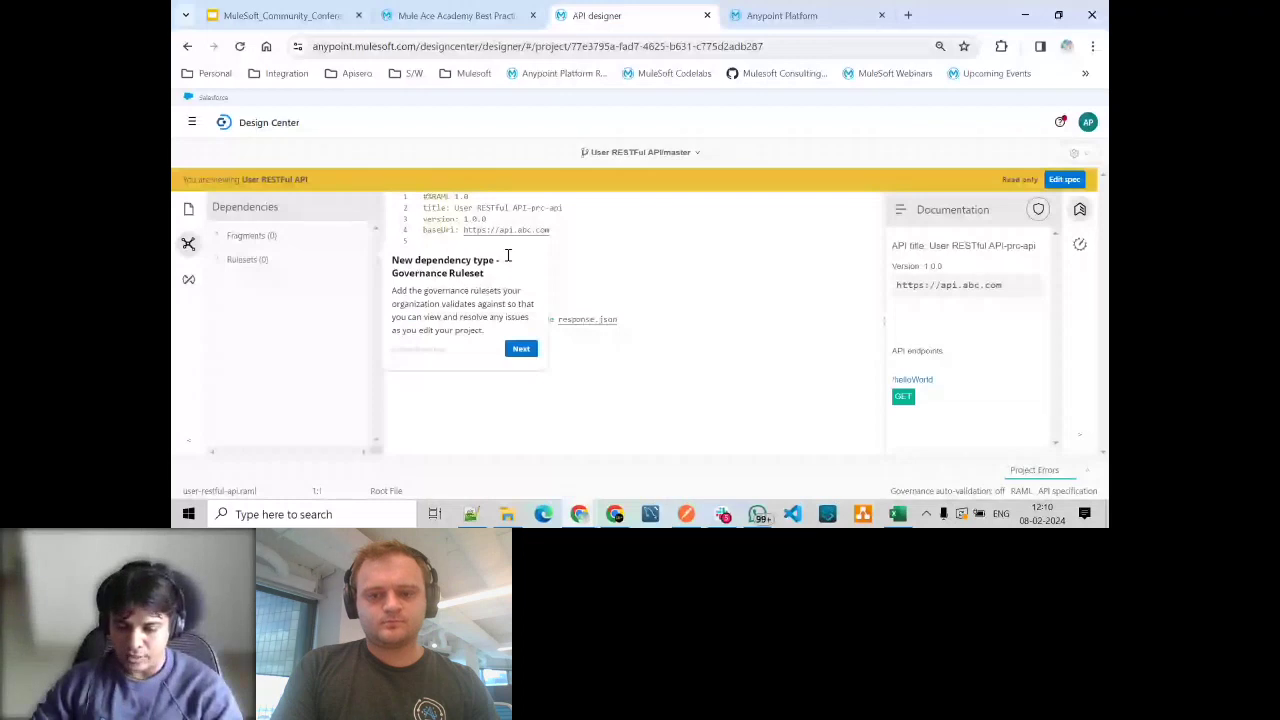
left_click(566, 231)
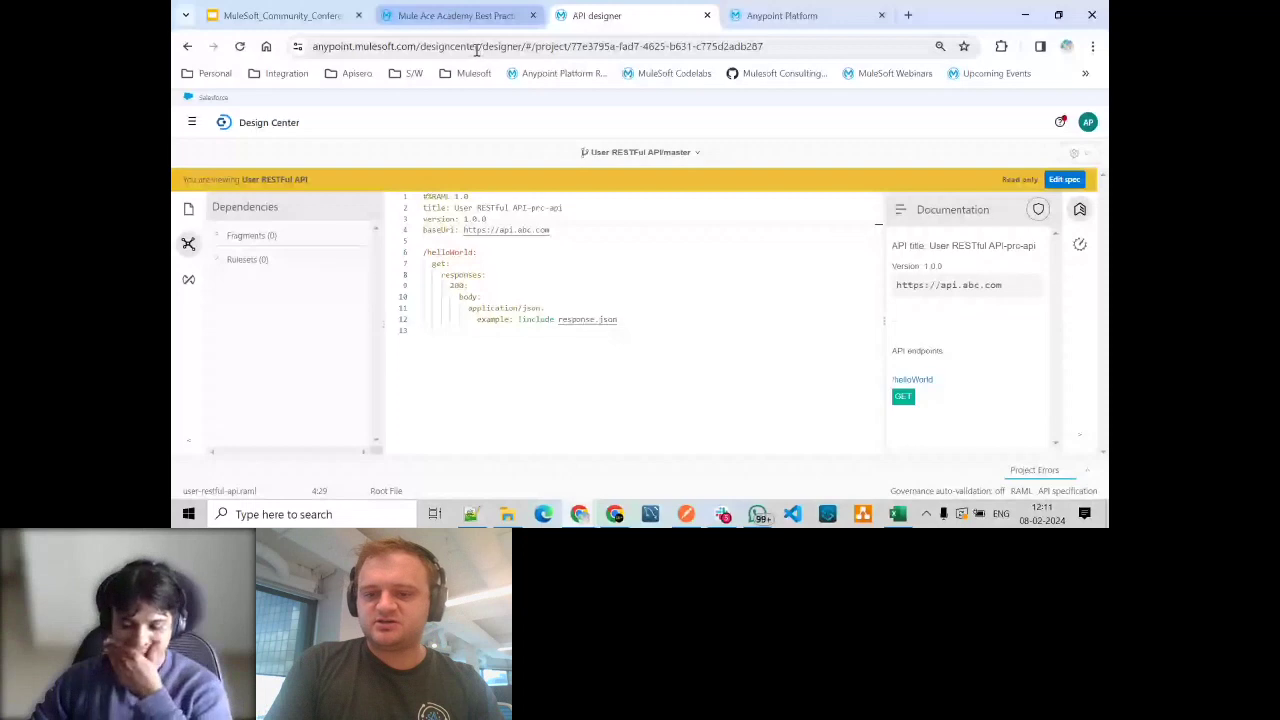
key("alt+Tab")
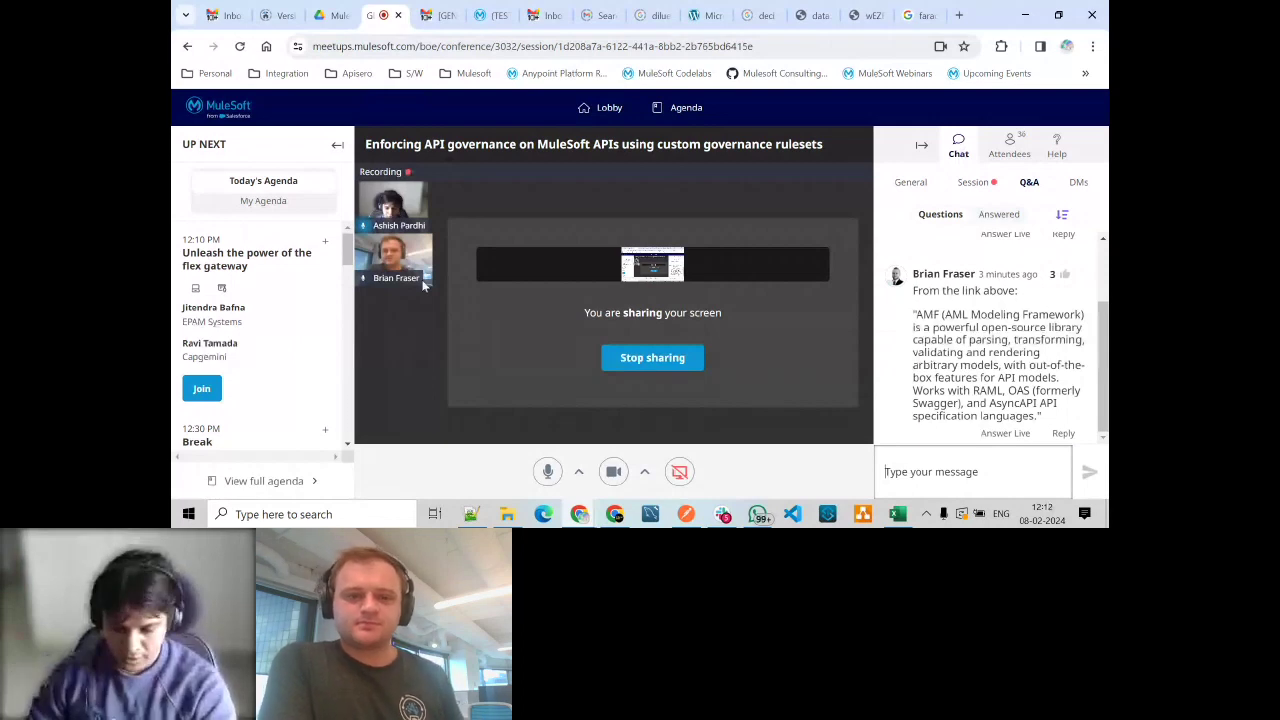
Switch to ruleset.yaml in Notepad++ and review the api-resource-constraints validation, highlighting its target class and path pattern
key("alt+Tab")
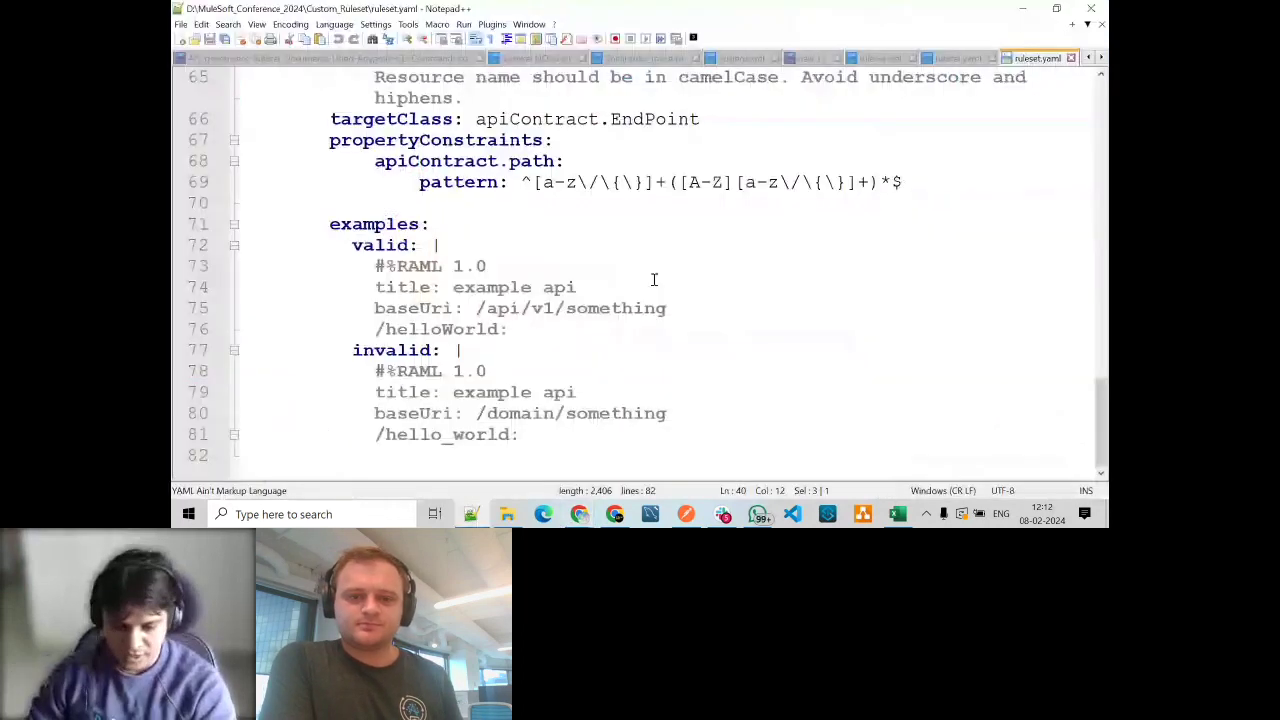
scroll(496, 313, "up", 3)
left_click(496, 308)
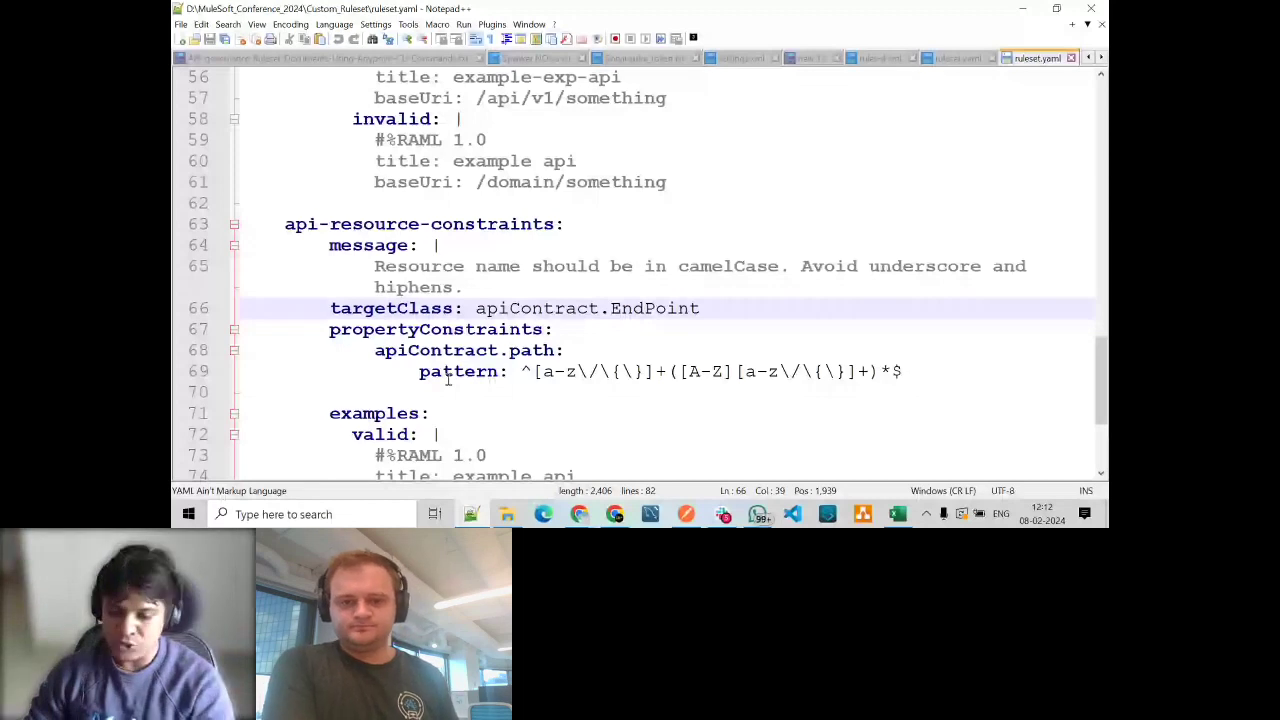
left_click_drag(521, 371, 902, 371)
left_click(780, 474)
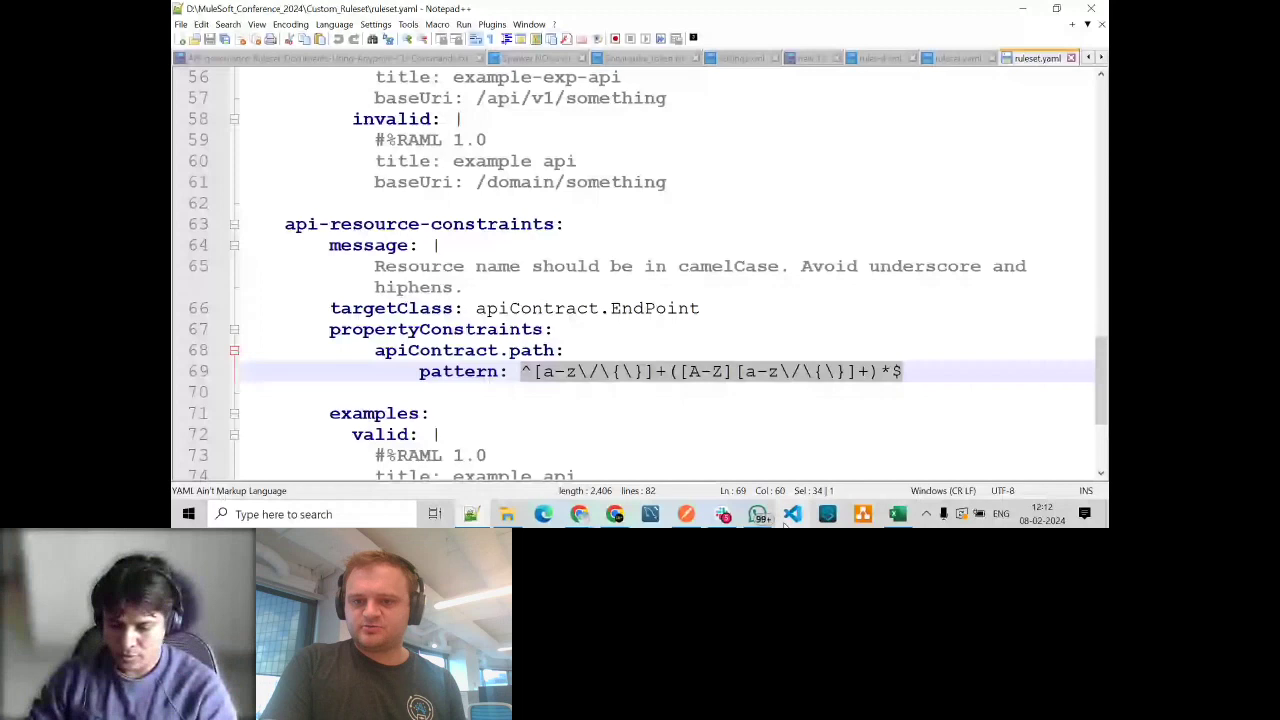
Check the session's Q&A, switch to Design Center and add the Mule Ace Academy Best Practices ruleset 1.0.0 as a dependency of the User RESTful API
key("alt+Tab")
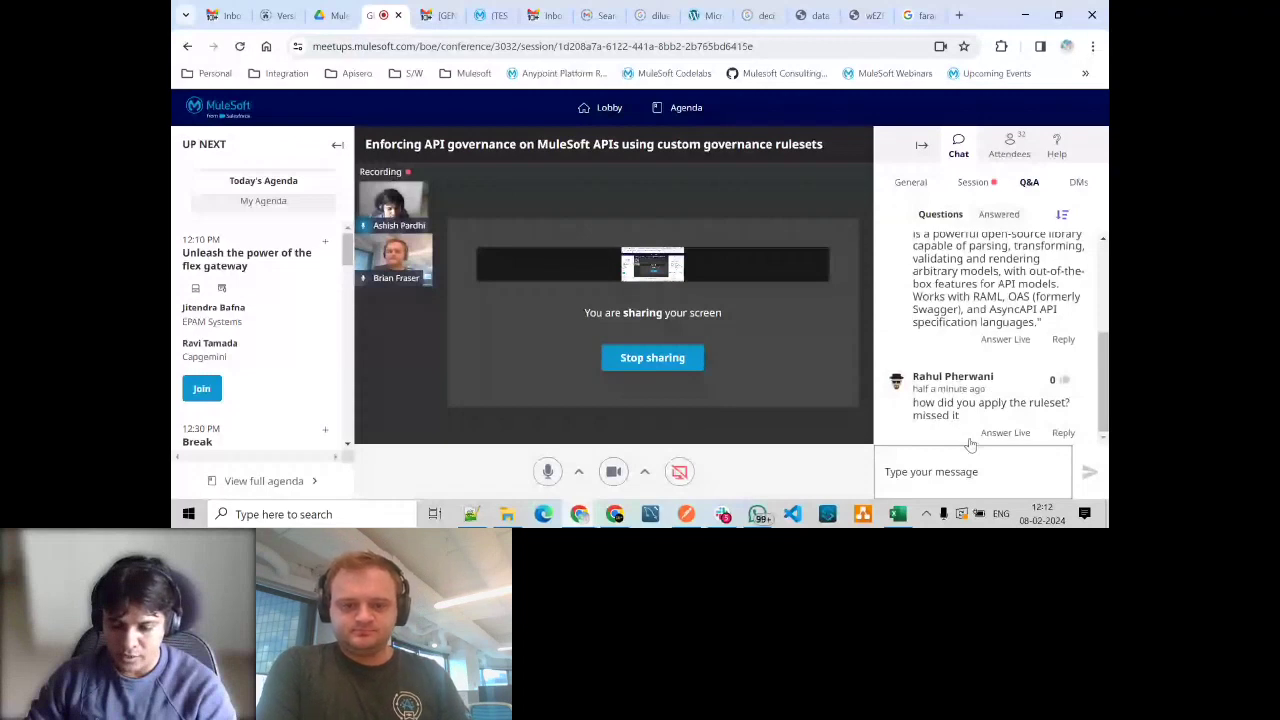
left_click(885, 471)
left_click(580, 514)
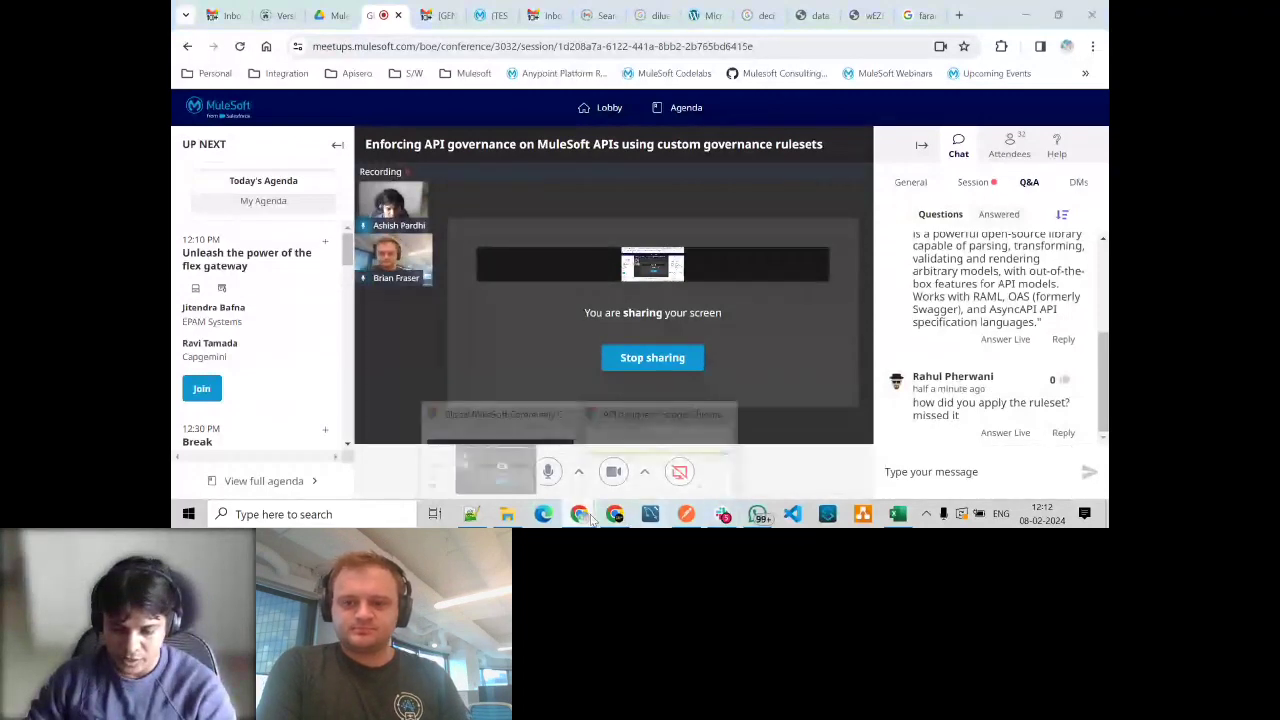
left_click(503, 450)
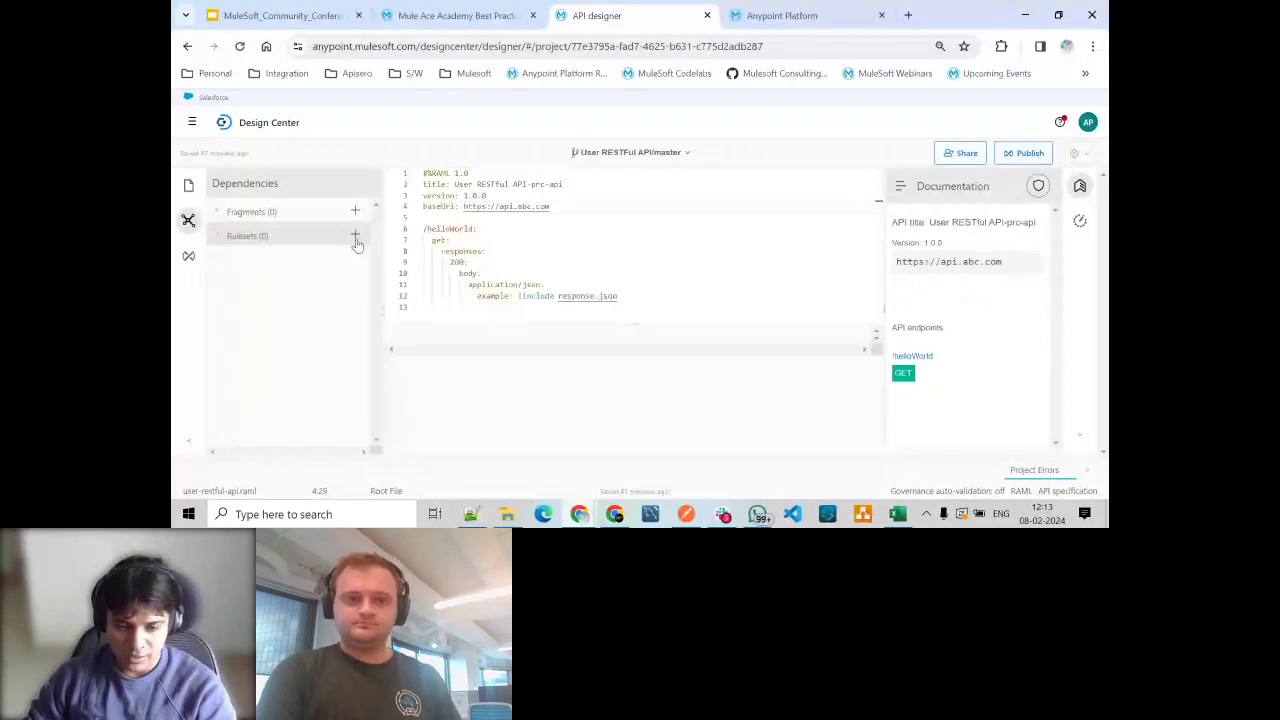
left_click(355, 236)
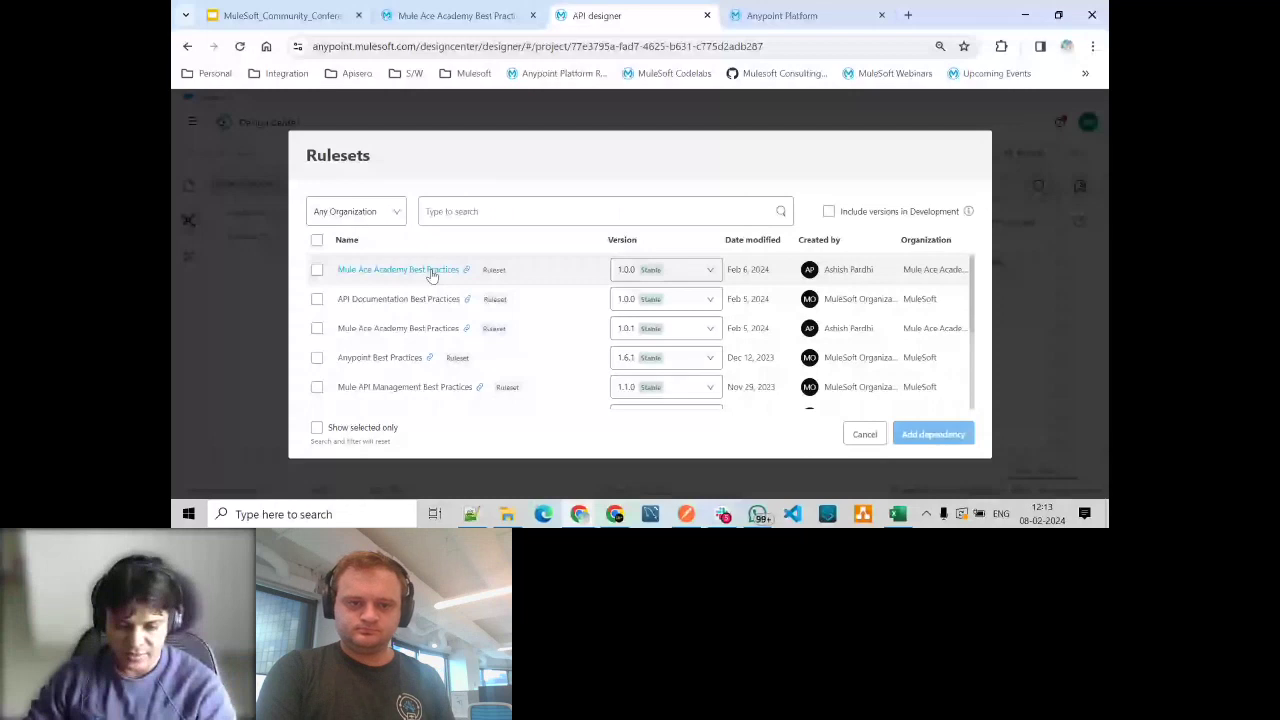
left_click(431, 276)
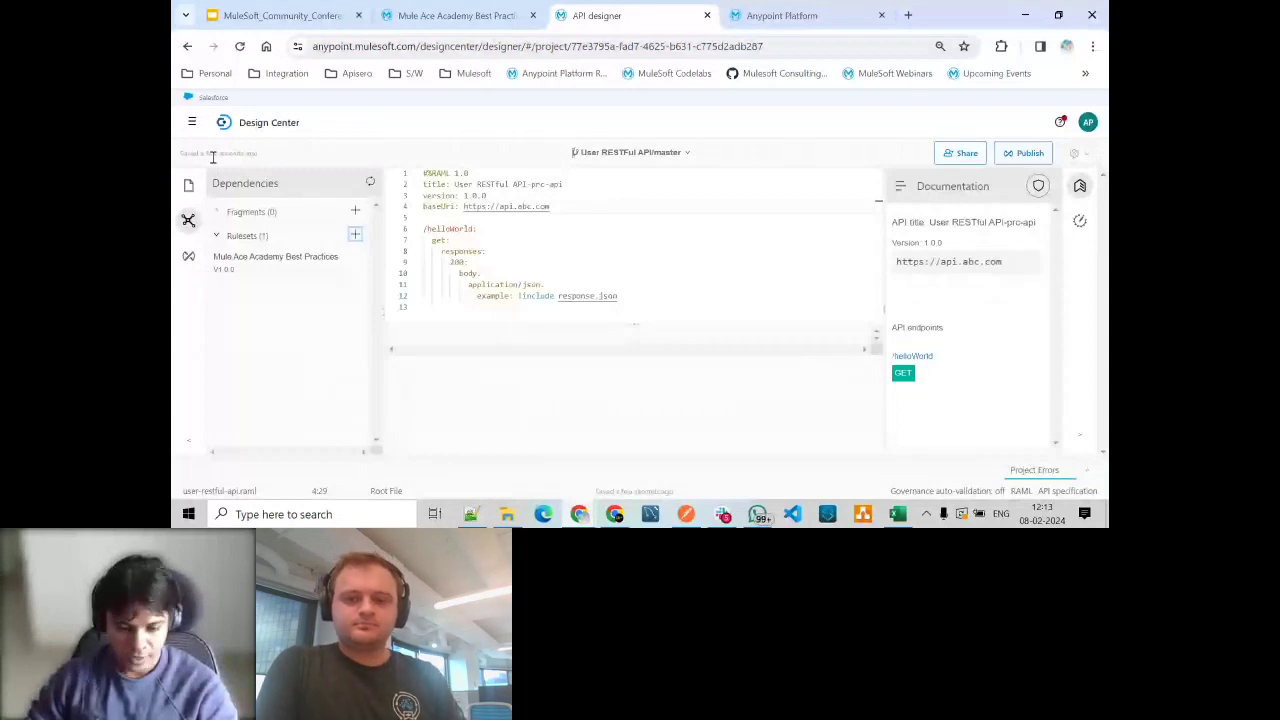
Open the Governance Console from Design Center and return to the conference session's window
left_click(192, 122)
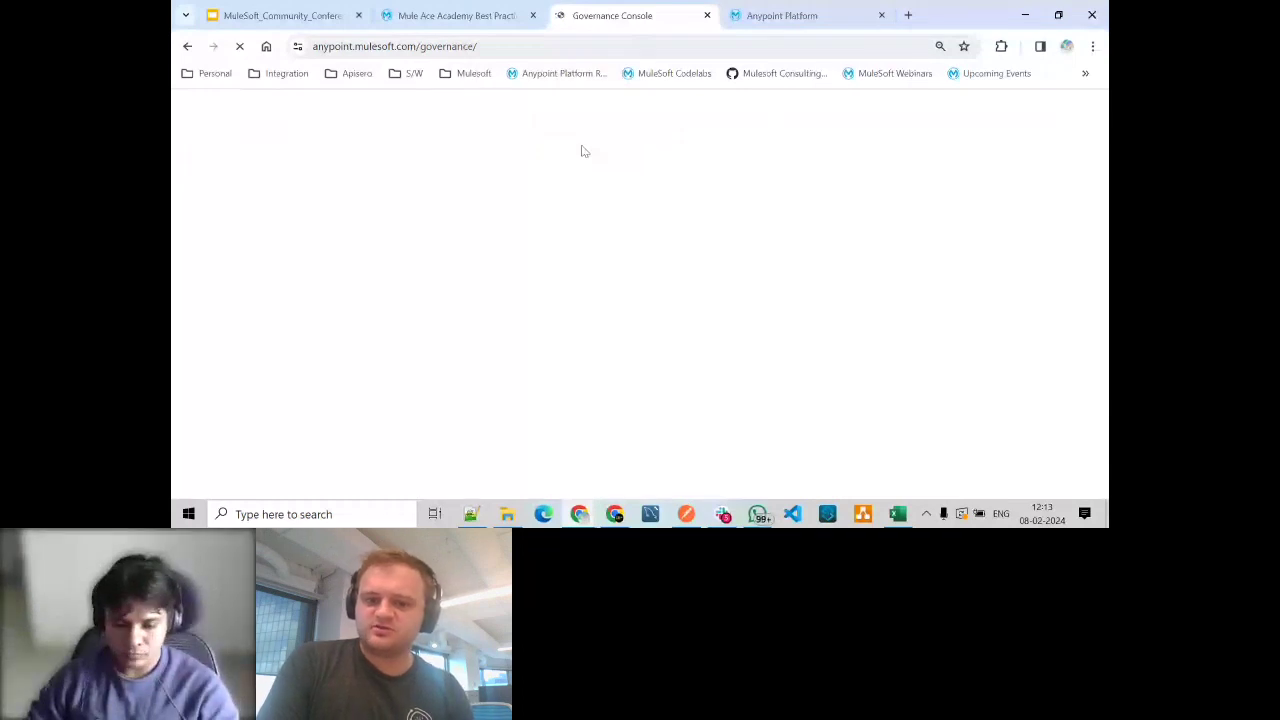
key("alt+Tab")
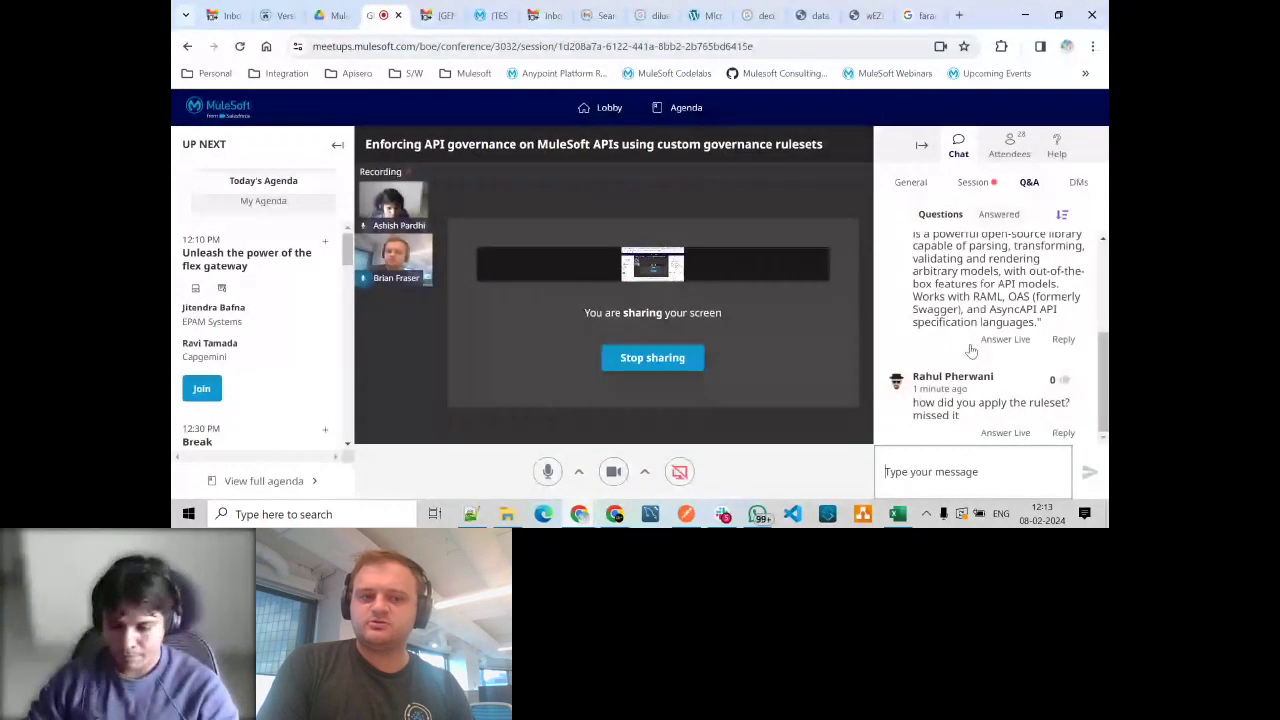